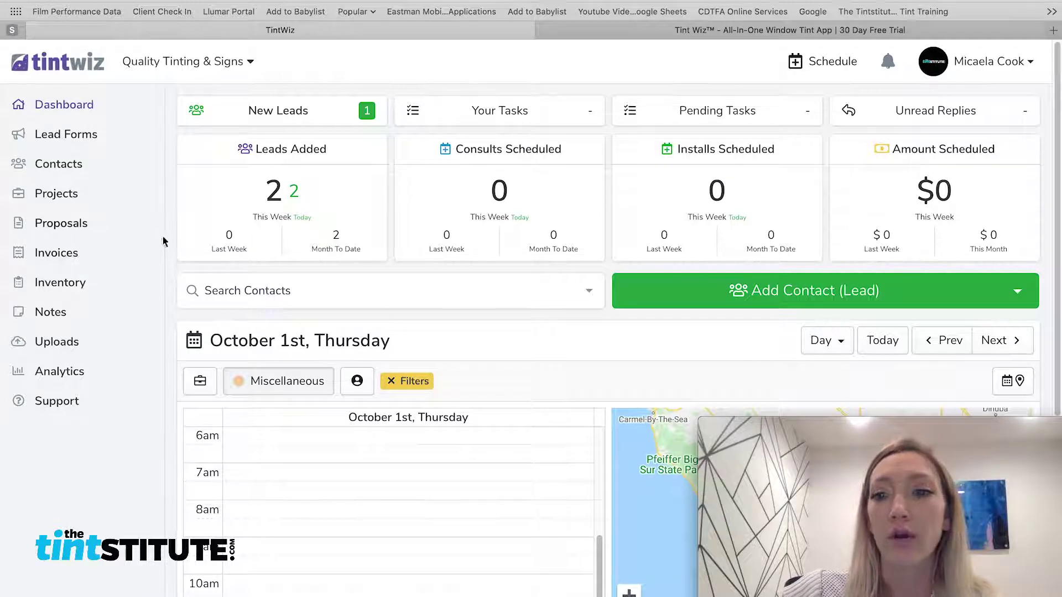
# Visit the Tint Wiz marketing site, dismiss the favorites popup, and return to the dashboard
pyautogui.click(676, 32)
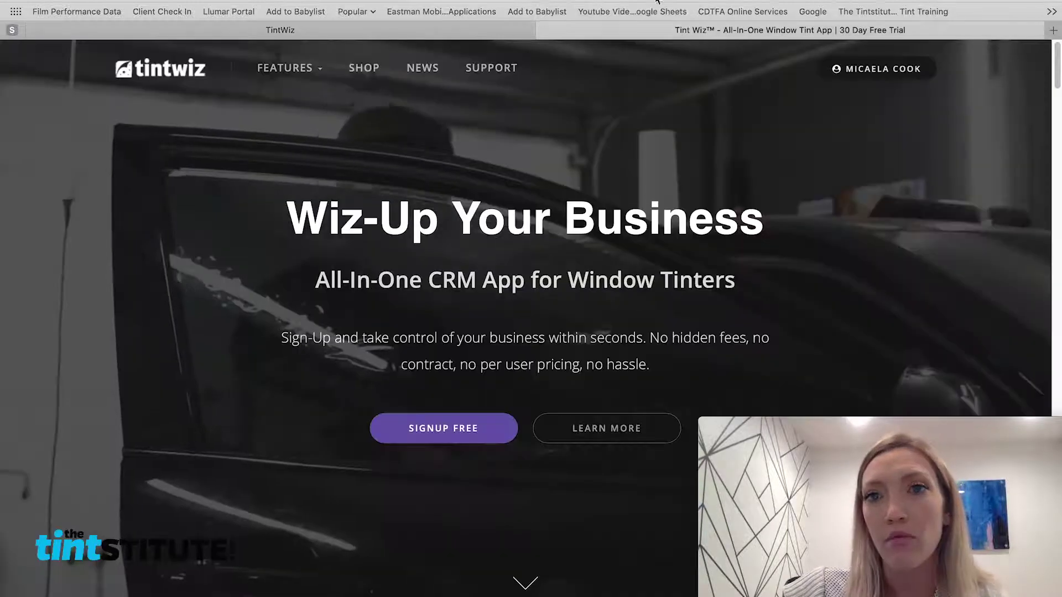
pyautogui.click(654, 3)
pyautogui.click(881, 174)
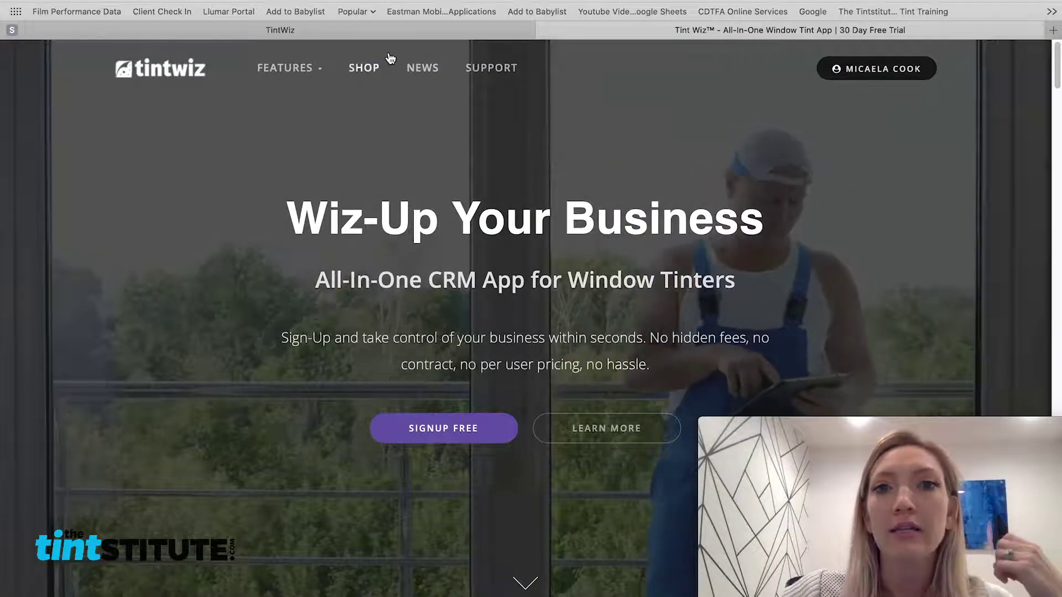
pyautogui.click(394, 34)
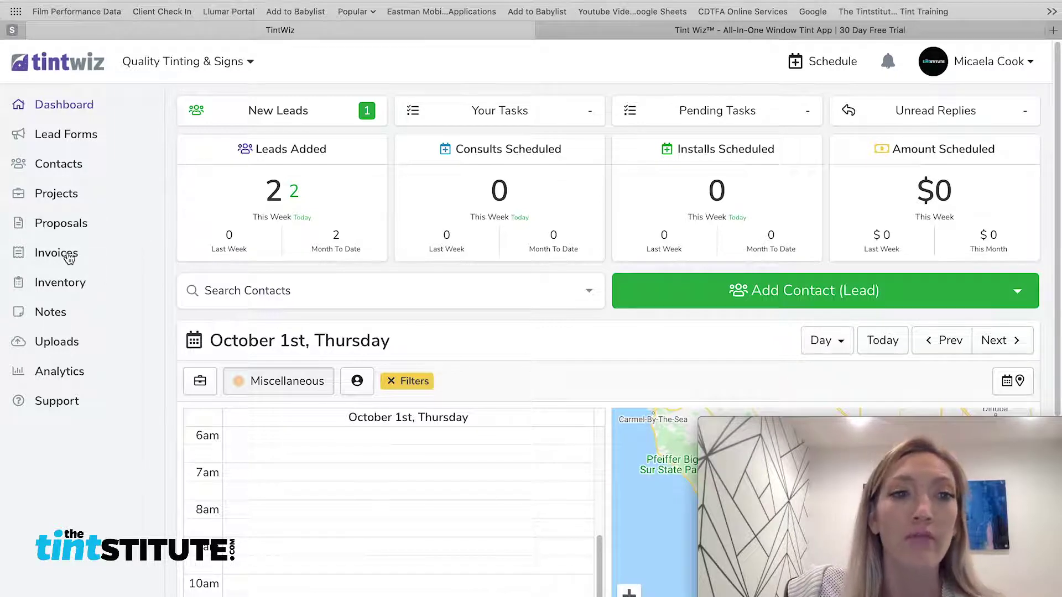
# Begin a new invoice from Invoices, choosing Create New Project and then Create New Contact
pyautogui.click(71, 252)
pyautogui.scroll(-1, 663, 196)
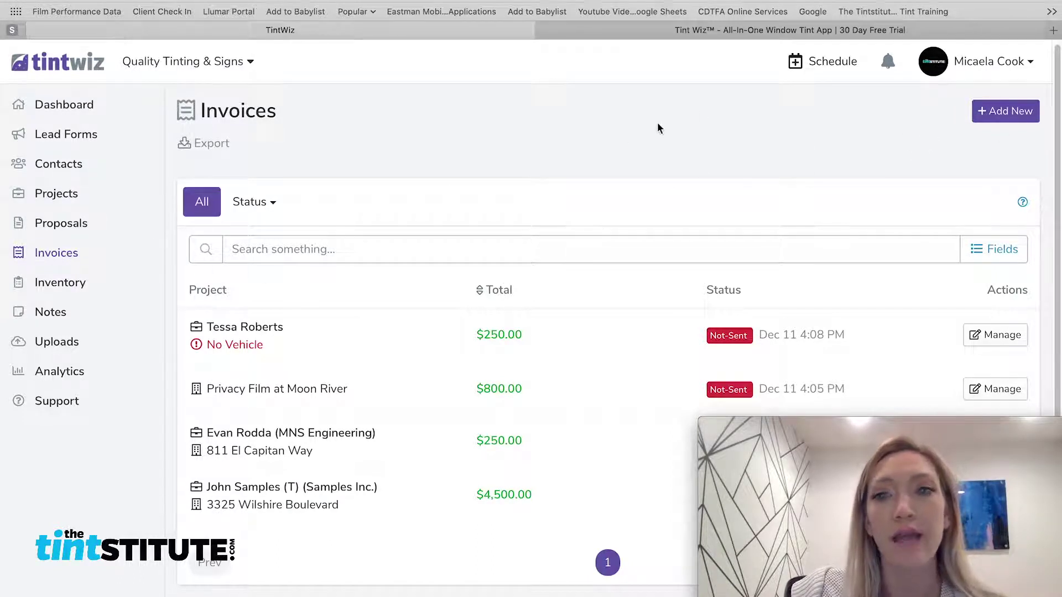
pyautogui.click(977, 115)
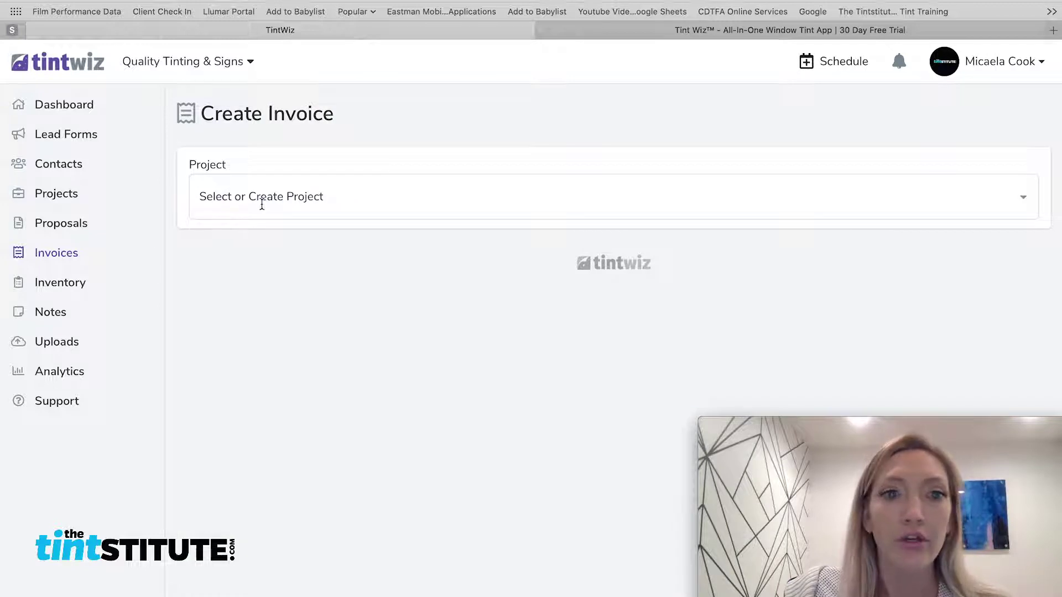
pyautogui.click(409, 193)
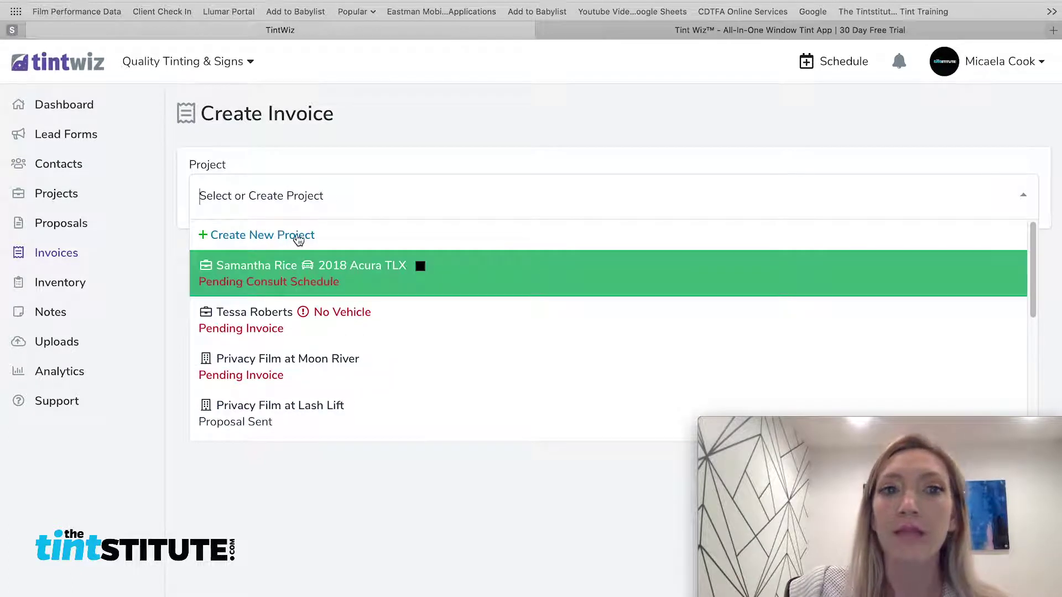
pyautogui.click(295, 236)
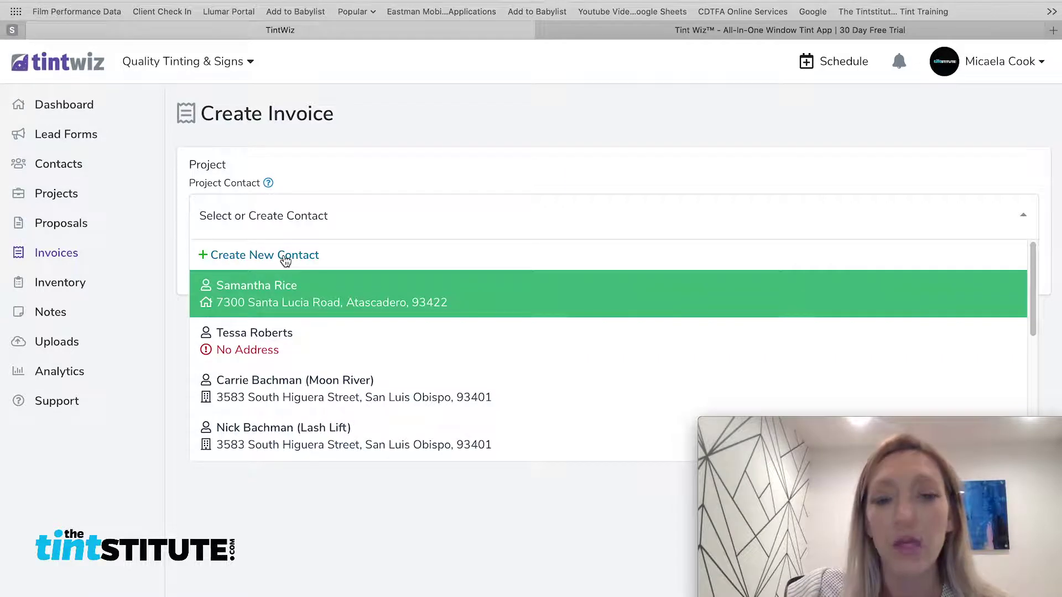
pyautogui.click(285, 259)
# Enter the walk-in customer's full name, mobile number and e-mail address
pyautogui.click(283, 154)
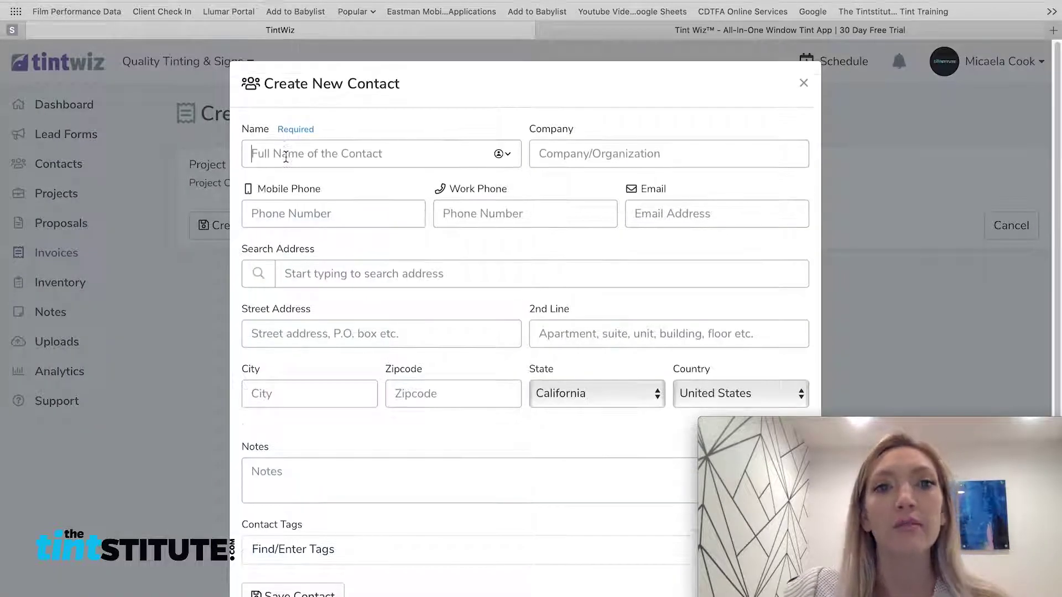
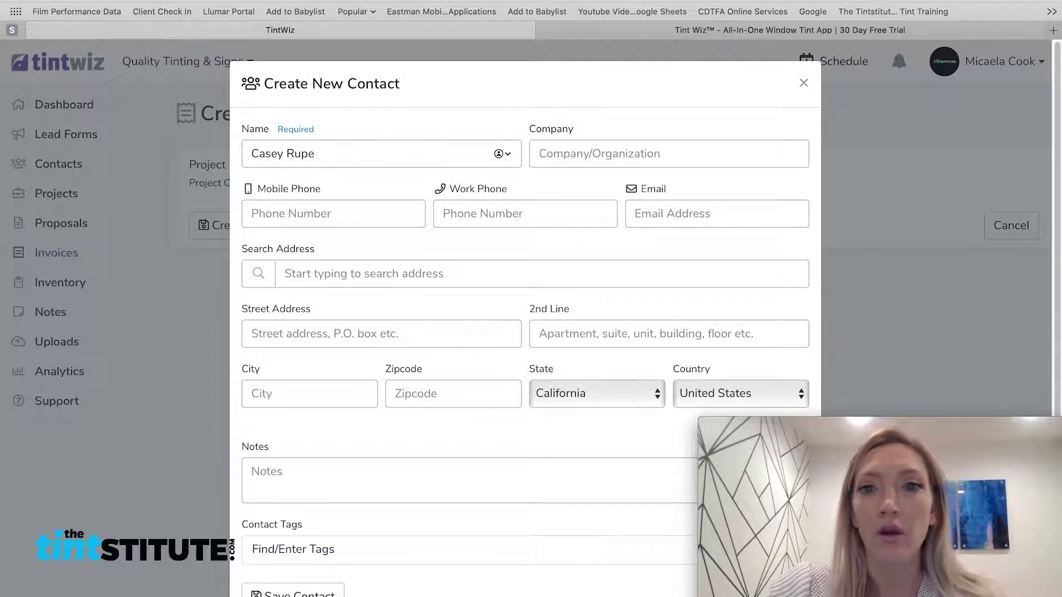
pyautogui.press('Tab')
pyautogui.press('Tab')
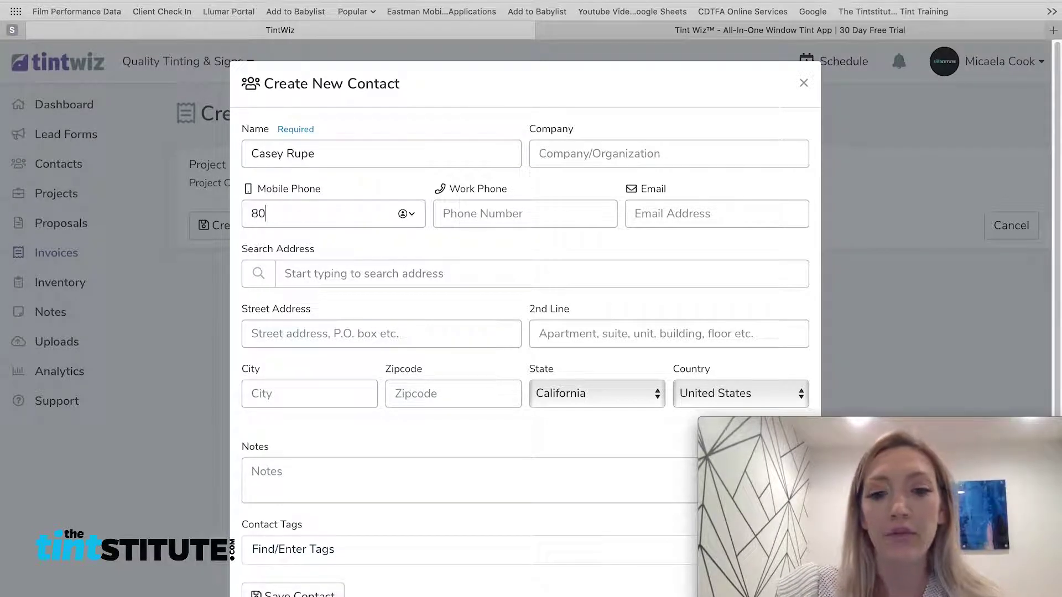
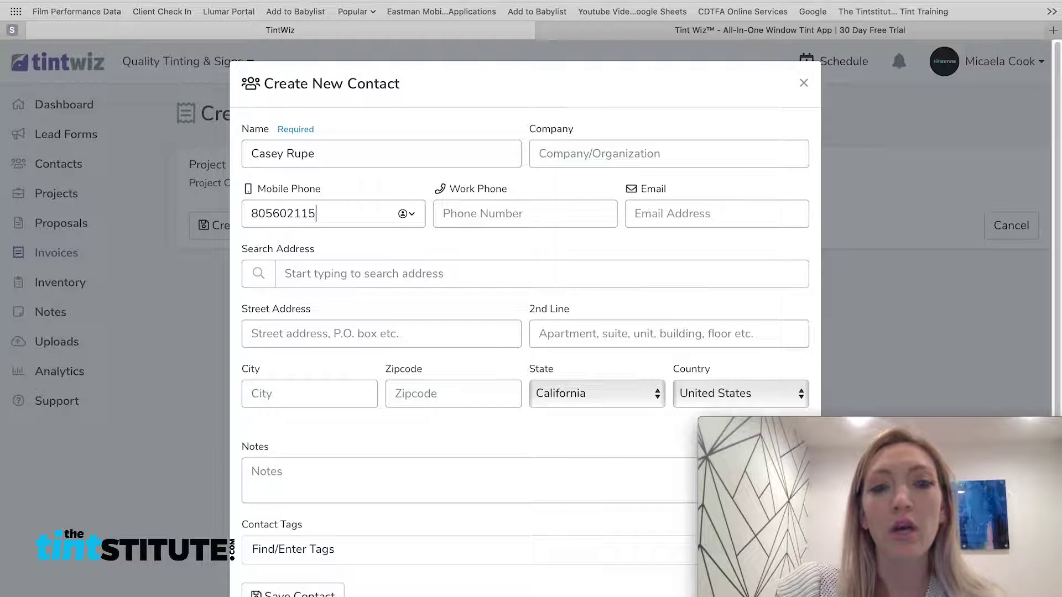
pyautogui.press('Tab')
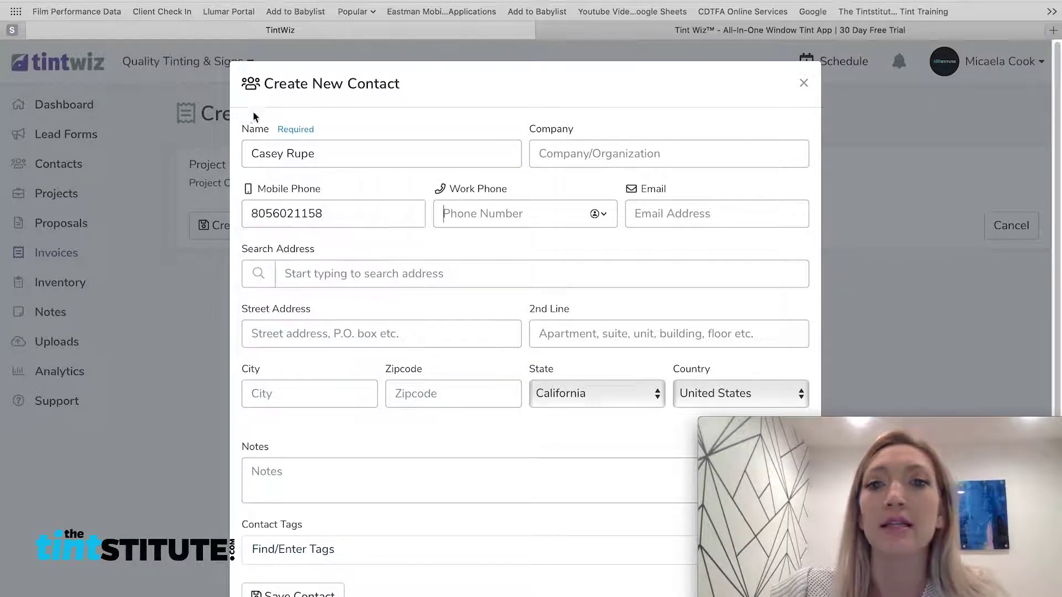
pyautogui.click(689, 214)
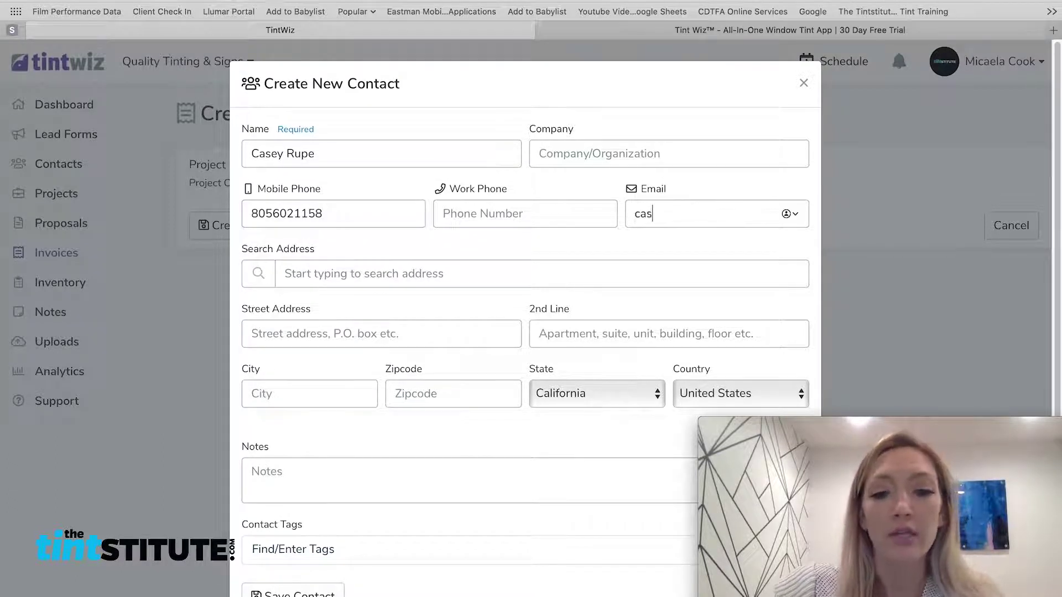
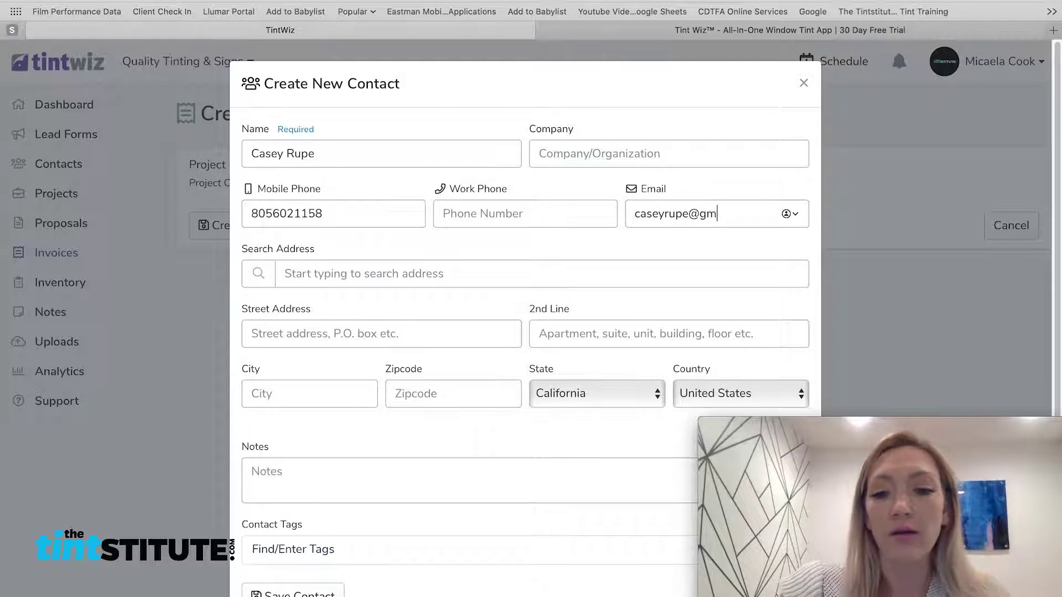
# Search the customer's street address, autofill it from the suggestion, and save the contact
pyautogui.click(413, 275)
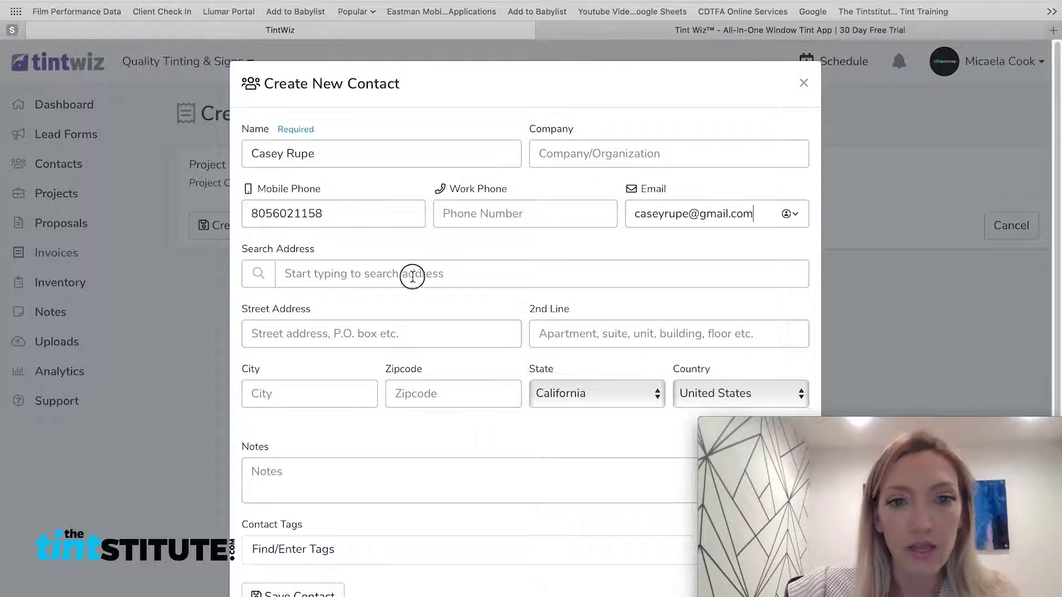
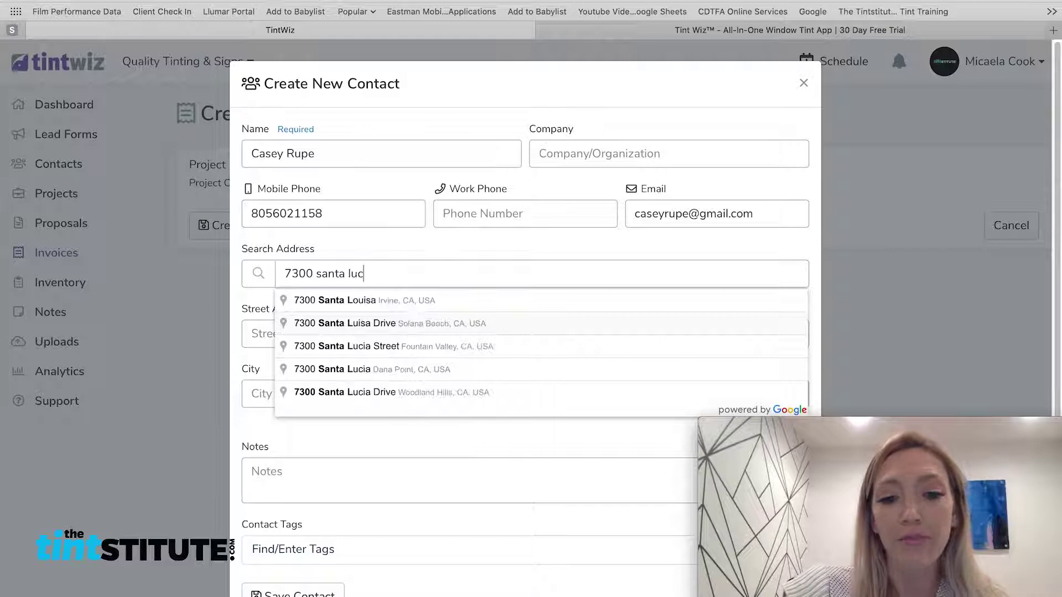
pyautogui.click(455, 300)
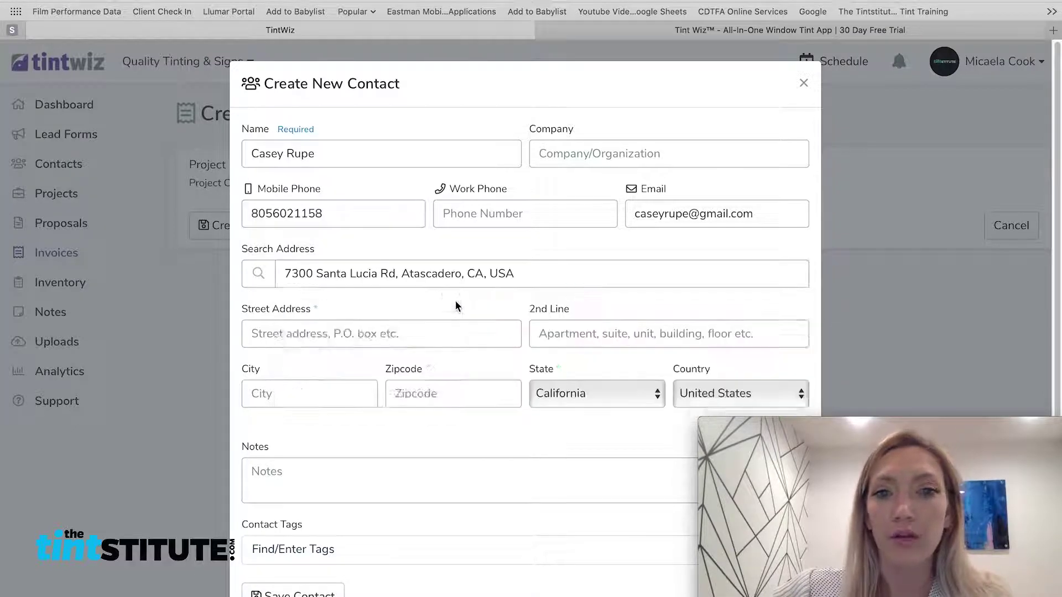
pyautogui.scroll(-1, 492, 398)
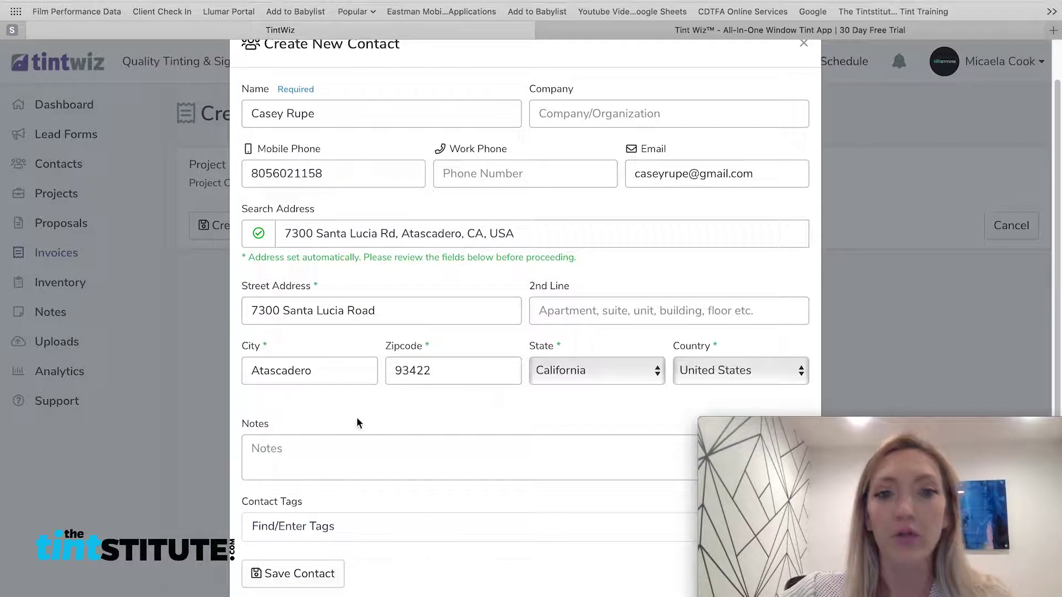
pyautogui.click(328, 578)
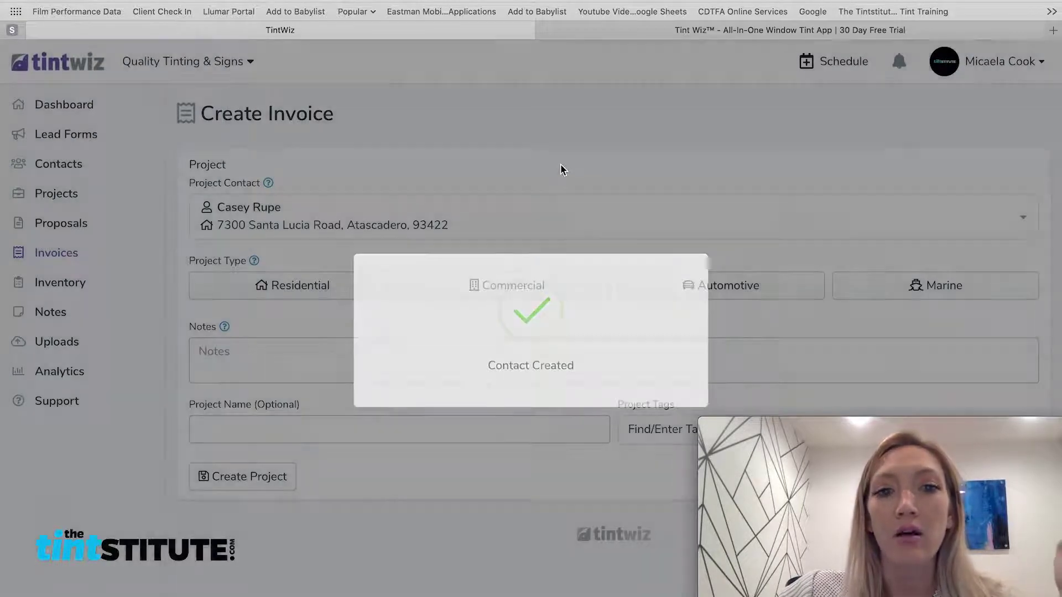
# Create an Automotive project with Make Acura, Model TLX, Year 2018 and Color Black
pyautogui.click(731, 293)
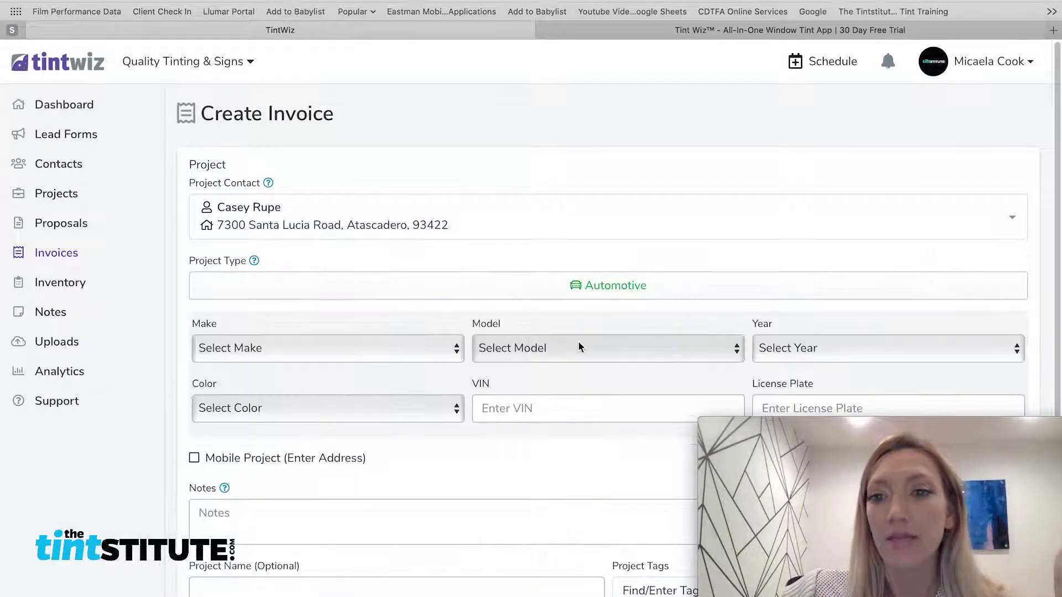
pyautogui.click(334, 347)
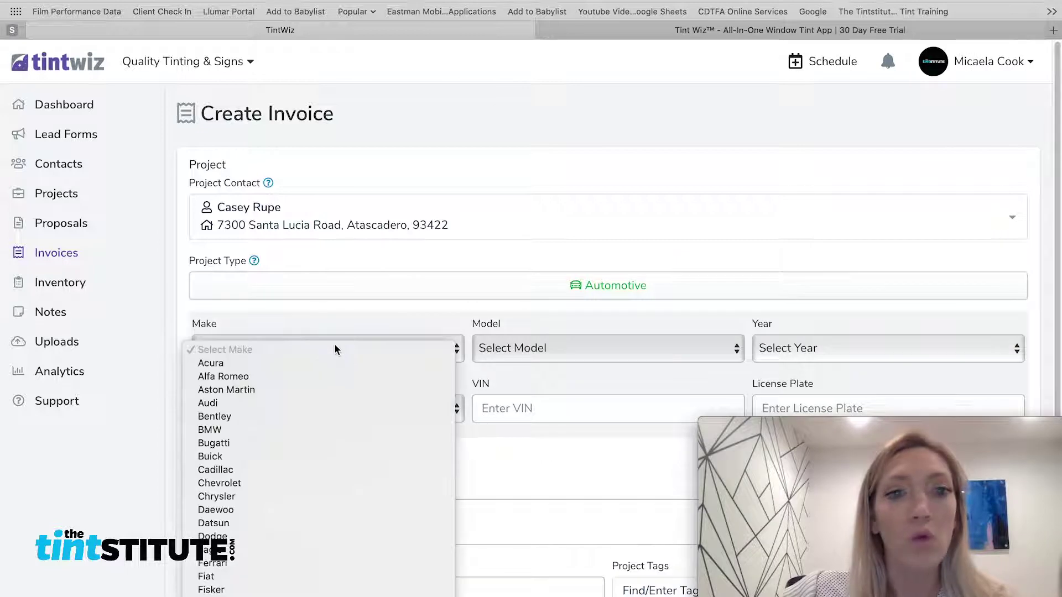
pyautogui.click(374, 363)
pyautogui.click(514, 347)
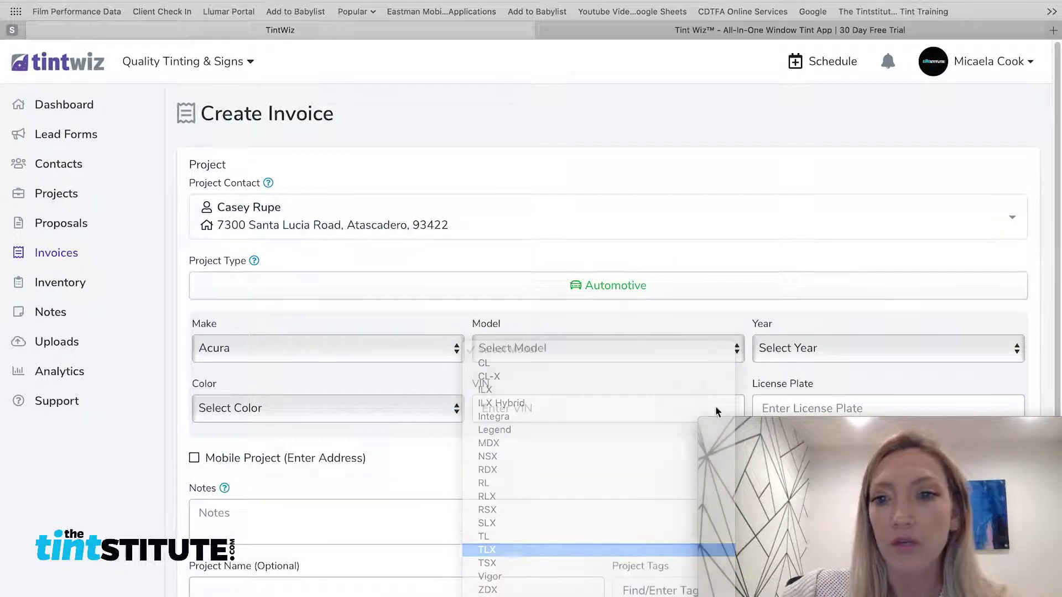
pyautogui.click(486, 549)
pyautogui.click(787, 348)
pyautogui.click(774, 401)
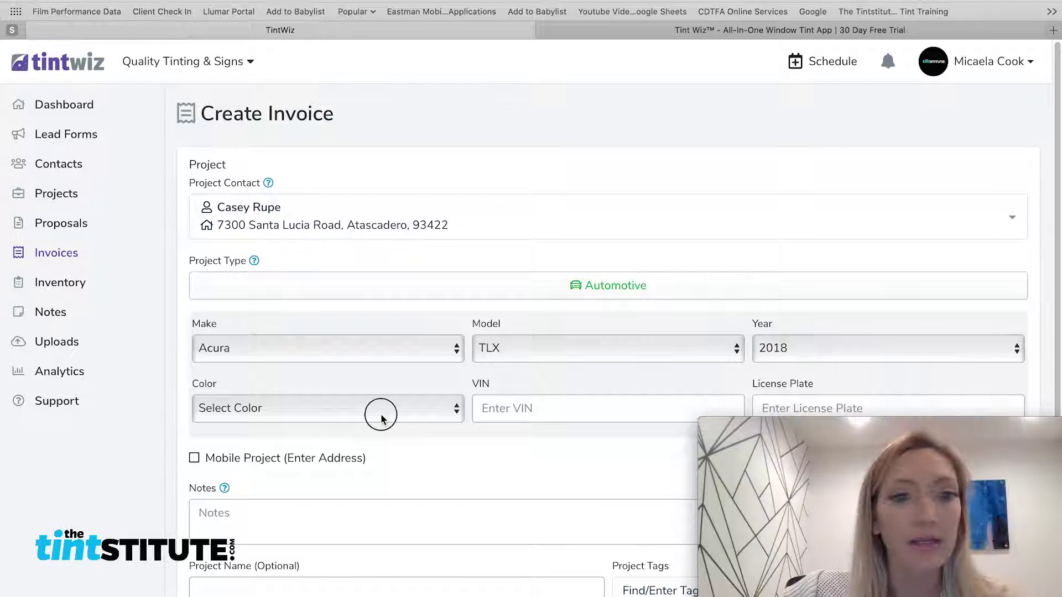
pyautogui.click(382, 415)
pyautogui.click(348, 438)
pyautogui.scroll(-2, 465, 414)
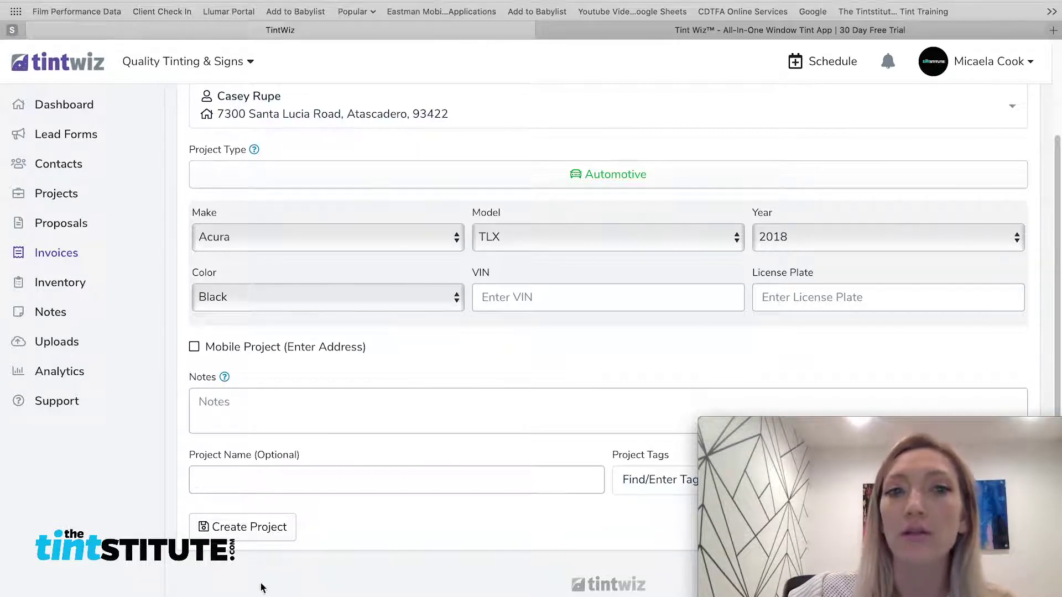
pyautogui.click(267, 532)
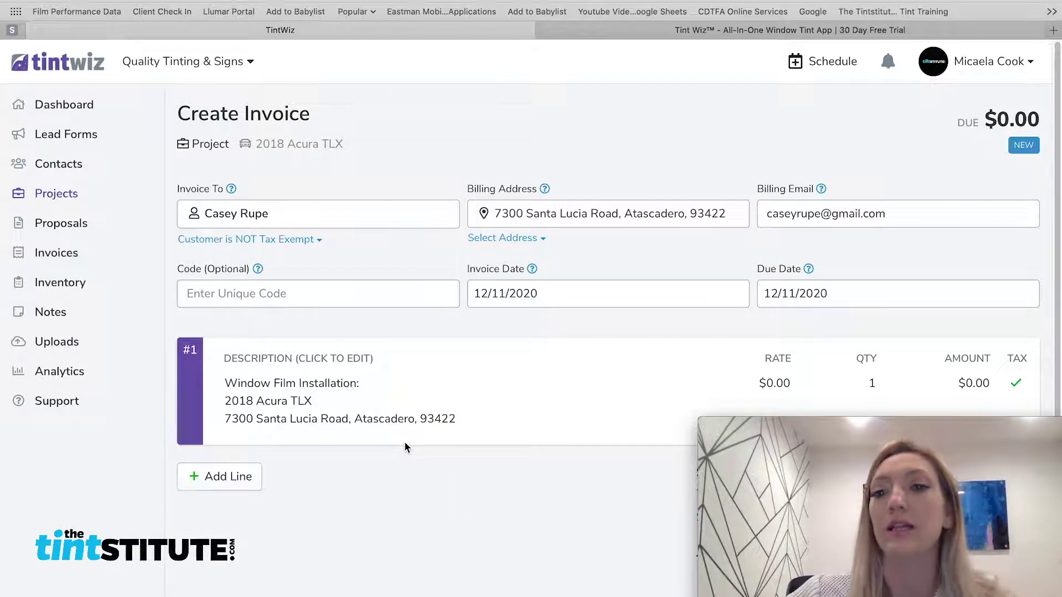
# Set the first line's rate to $350 and its description to 'Full car ATC tinting'
pyautogui.click(776, 385)
pyautogui.moveTo(775, 384); pyautogui.dragTo(764, 383)
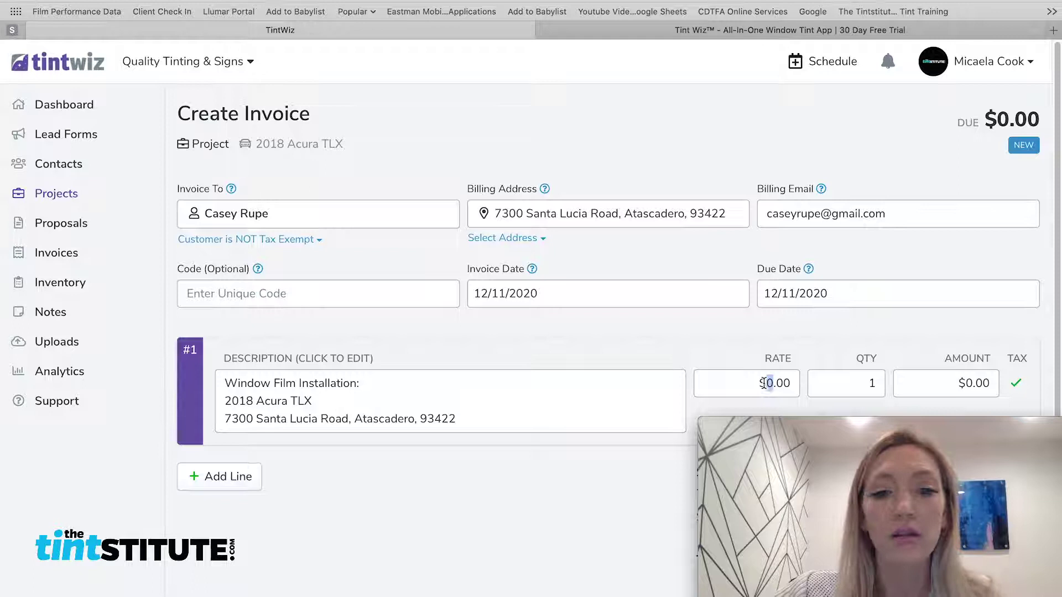
pyautogui.write('350')
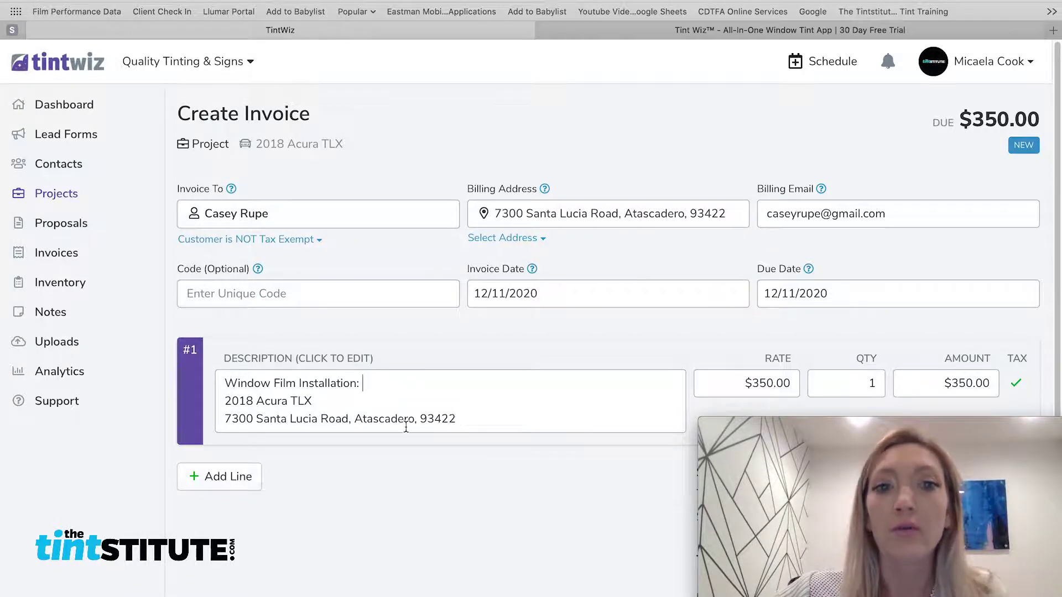
pyautogui.scroll(-1, 407, 420)
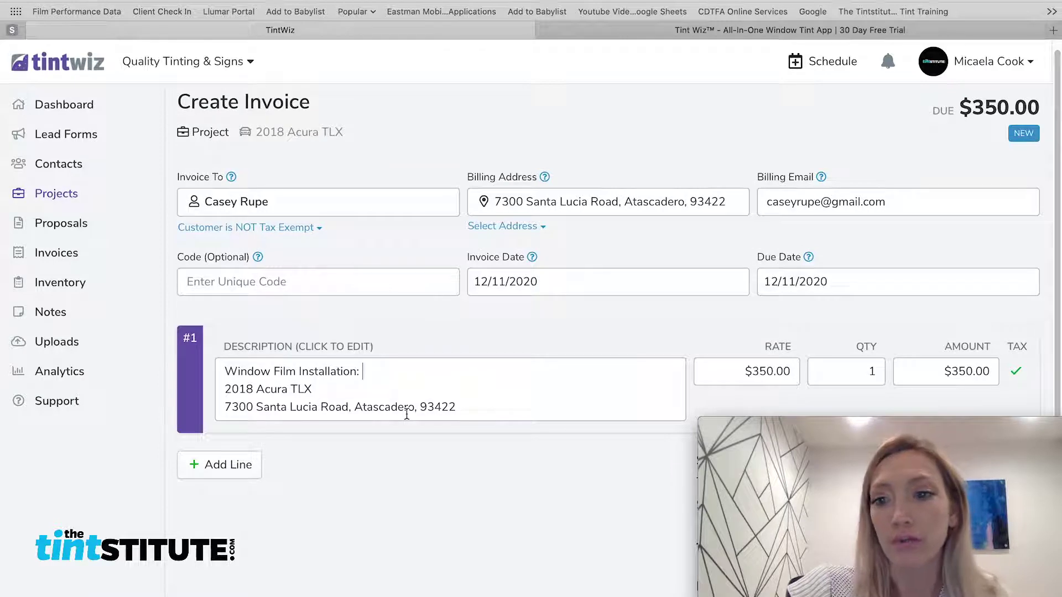
pyautogui.write('F')
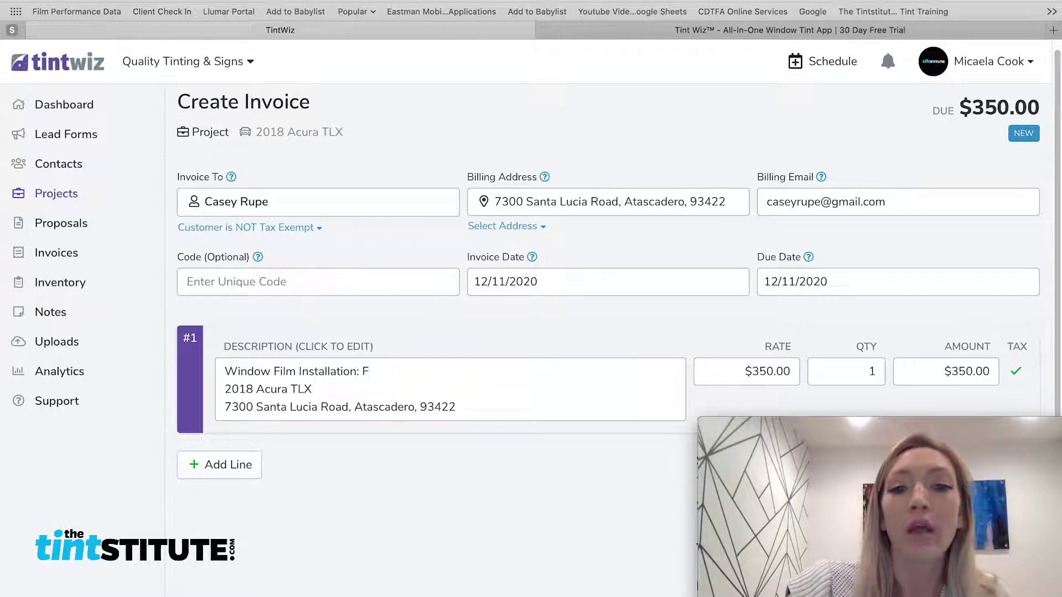
pyautogui.write('ull car A')
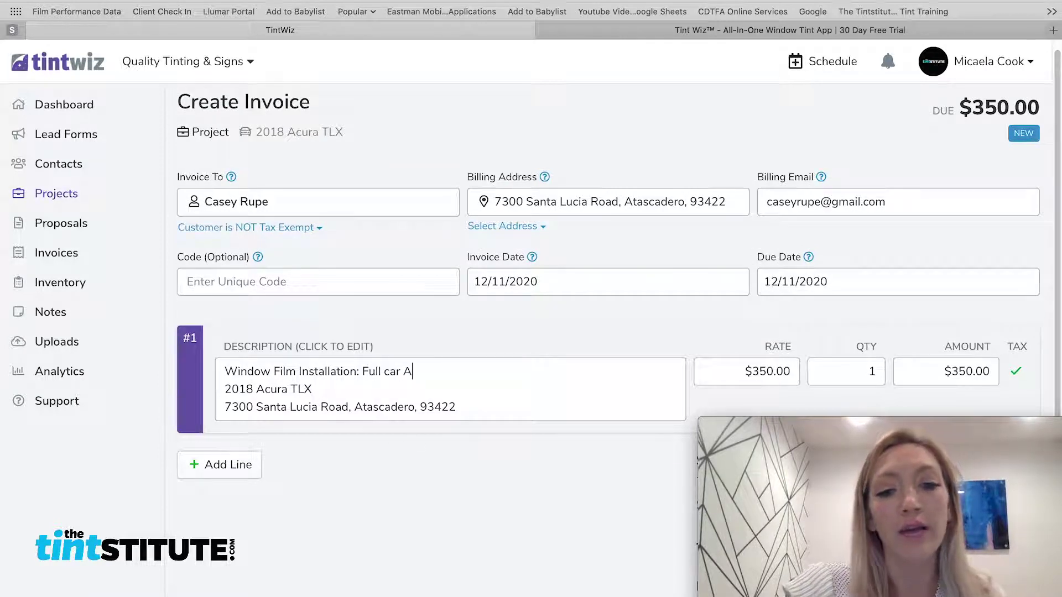
pyautogui.write('TC tinting')
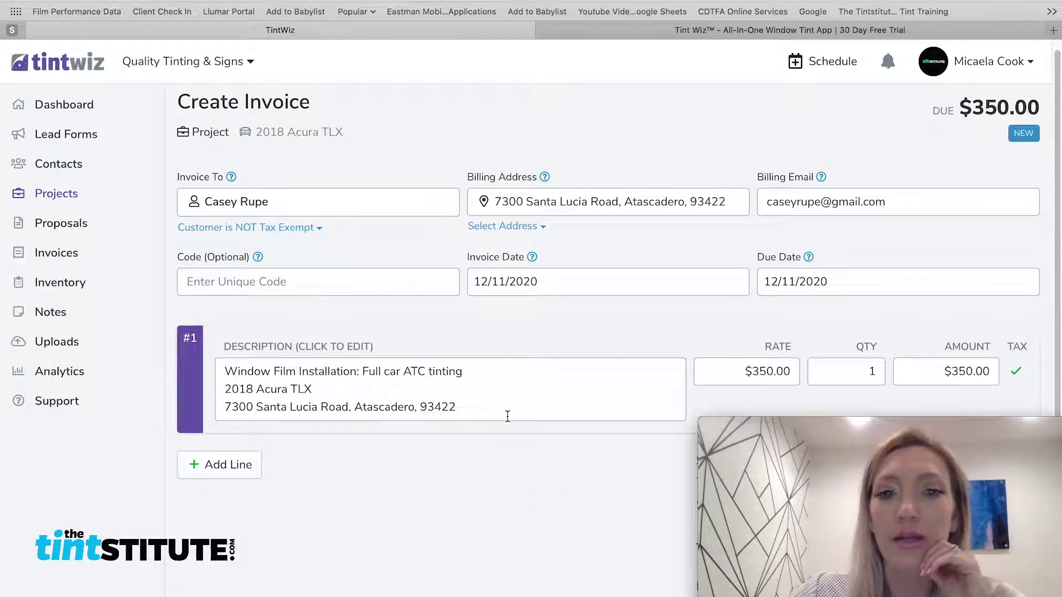
pyautogui.scroll(-4, 382, 476)
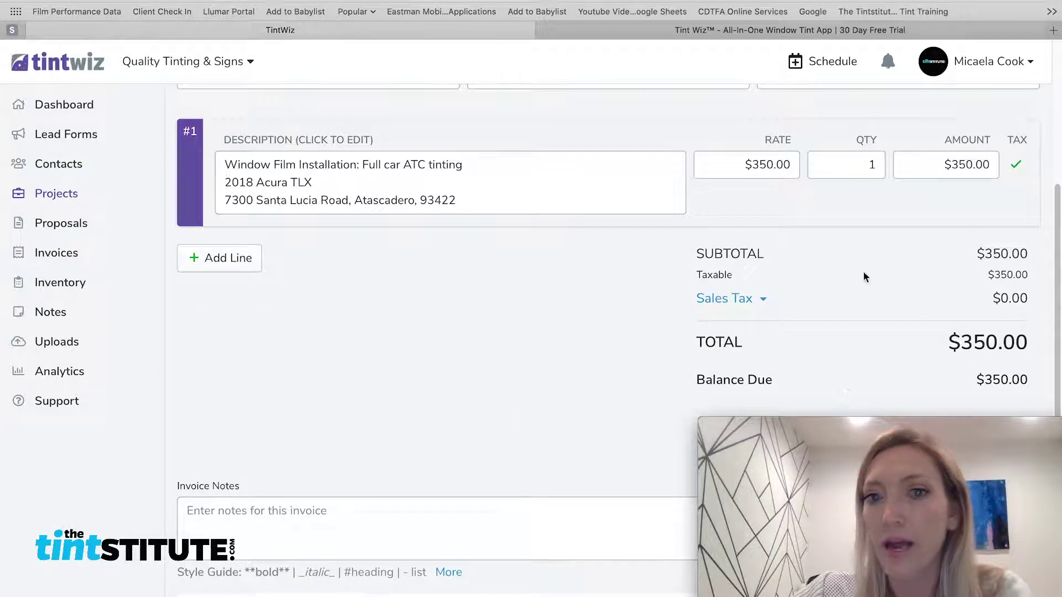
# Add a 'Headlight Restore' line at a $65 rate, making the total $415.00
pyautogui.click(219, 266)
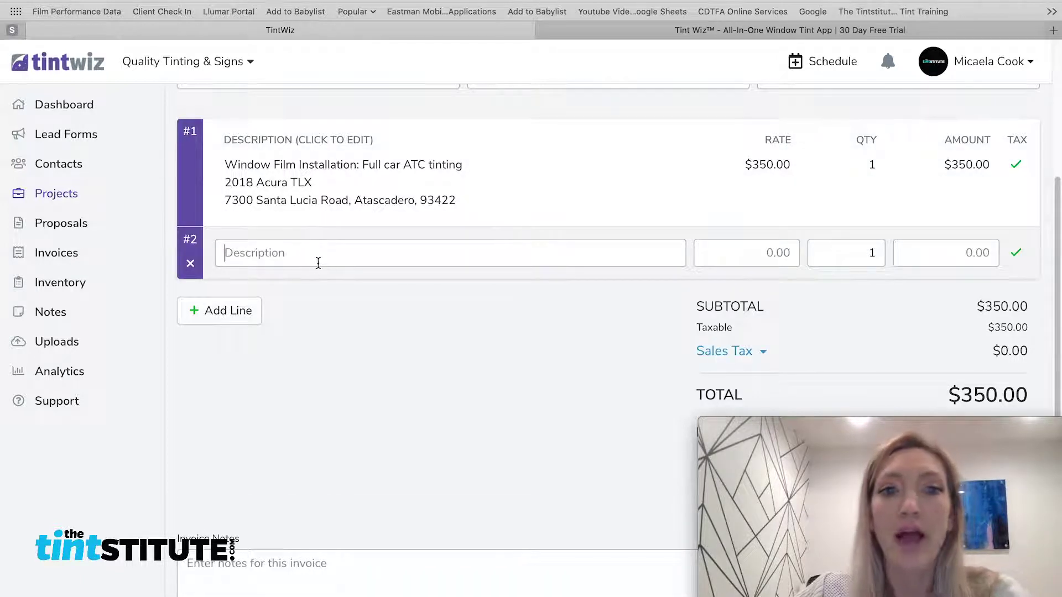
pyautogui.write('Headlight ')
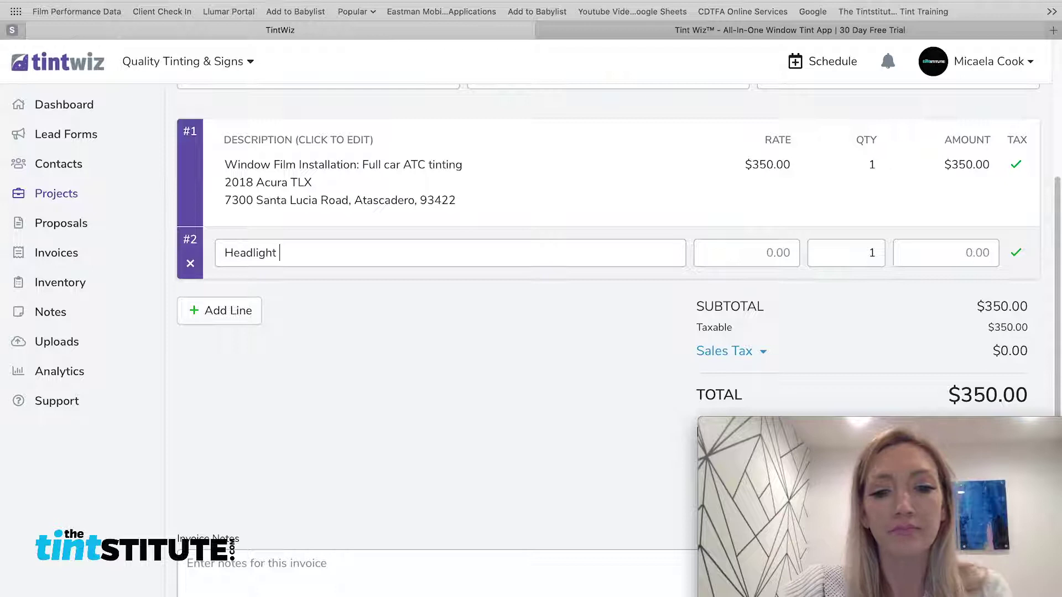
pyautogui.write('Restore')
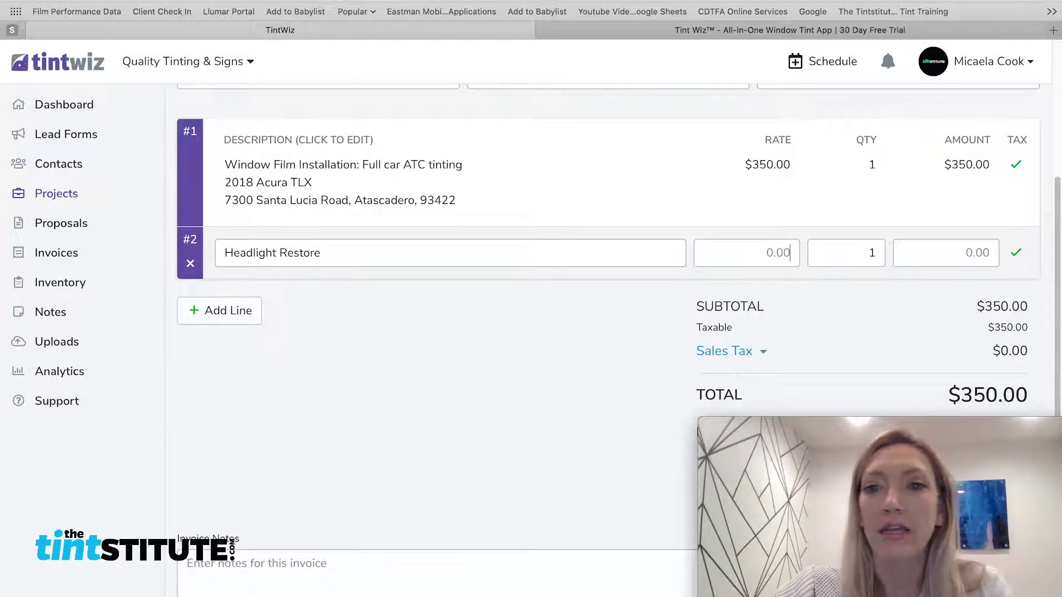
pyautogui.write('65')
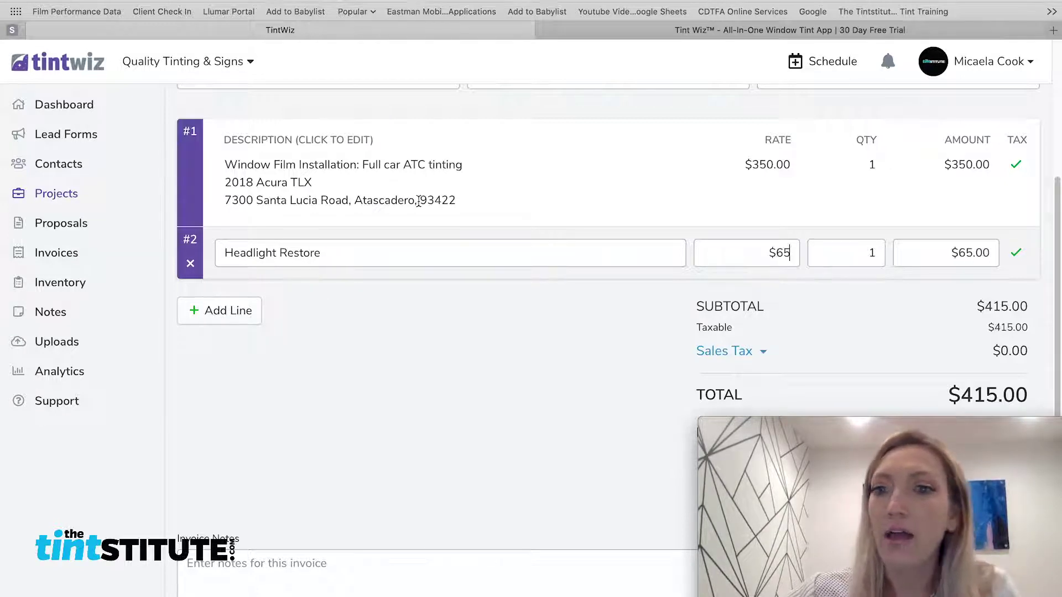
pyautogui.click(500, 327)
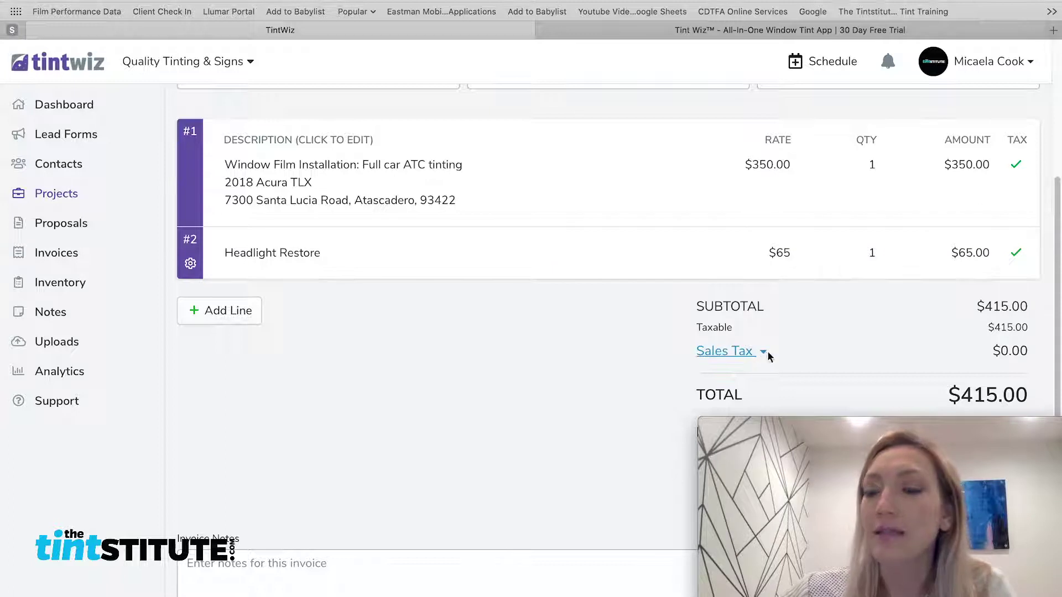
pyautogui.scroll(-2, 759, 353)
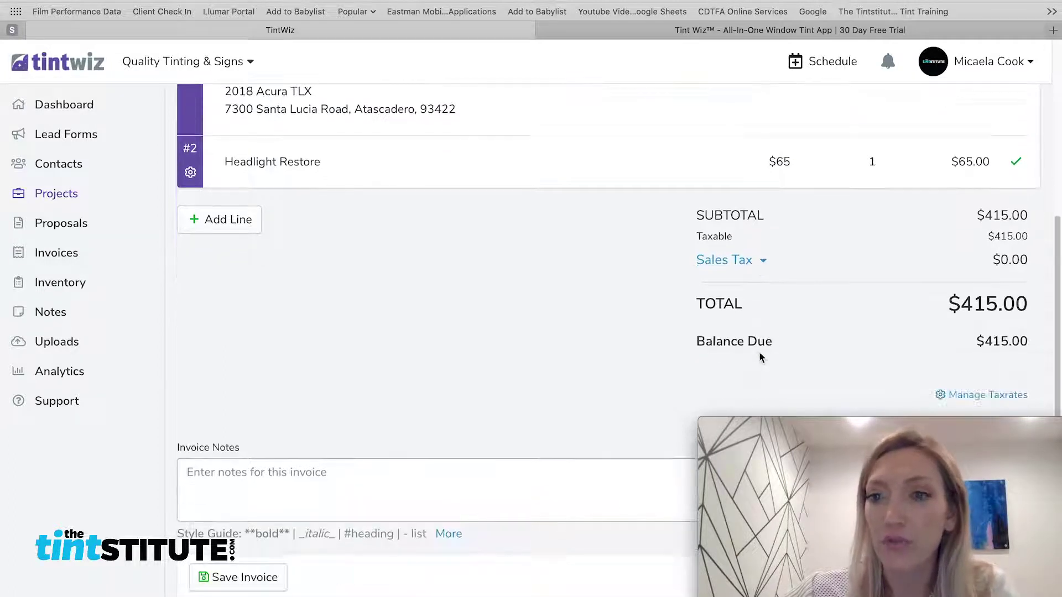
pyautogui.scroll(-1, 757, 352)
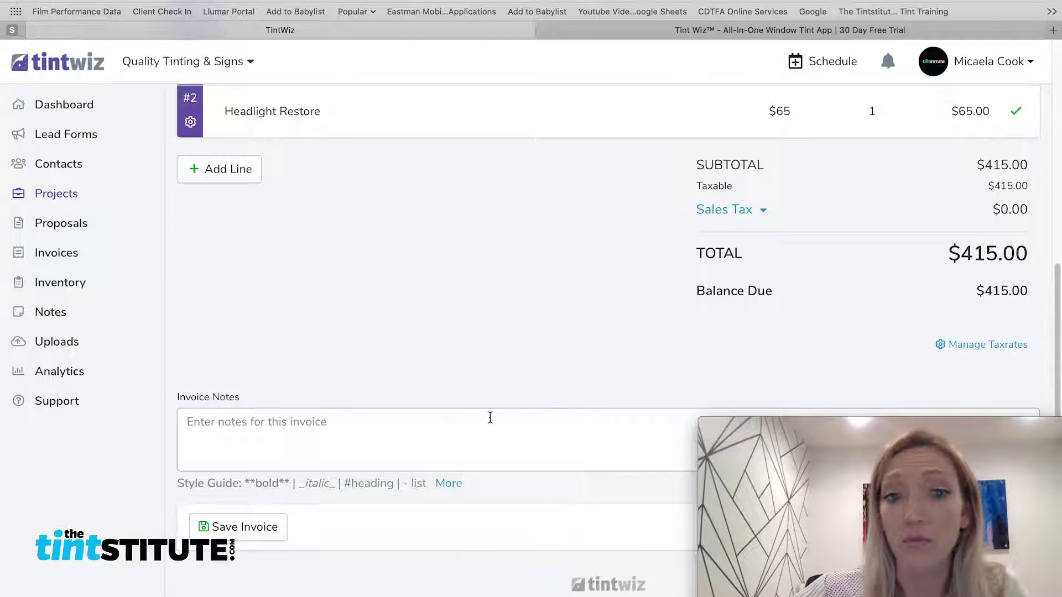
# Save the $415.00 invoice for the 2018 Acura TLX project
pyautogui.click(244, 529)
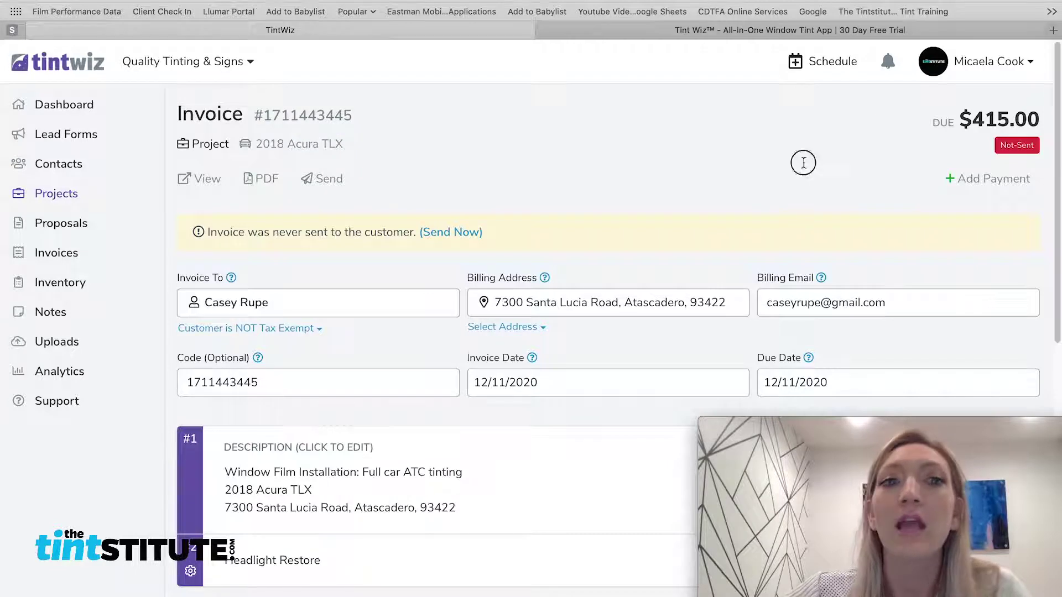
# Record a Cash payment of the full $415.00 amount and save it
pyautogui.click(978, 179)
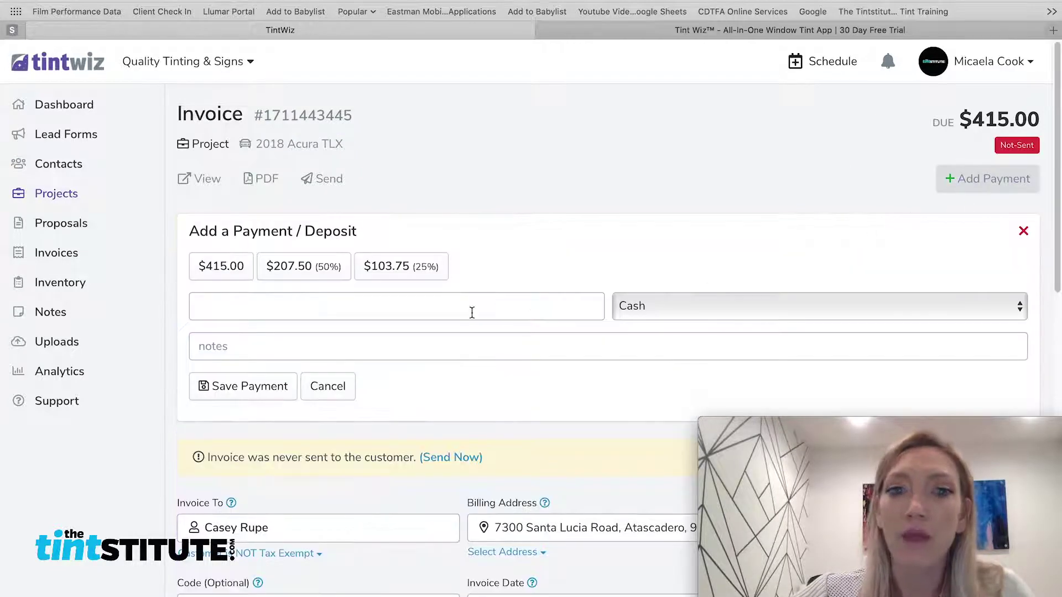
pyautogui.click(688, 304)
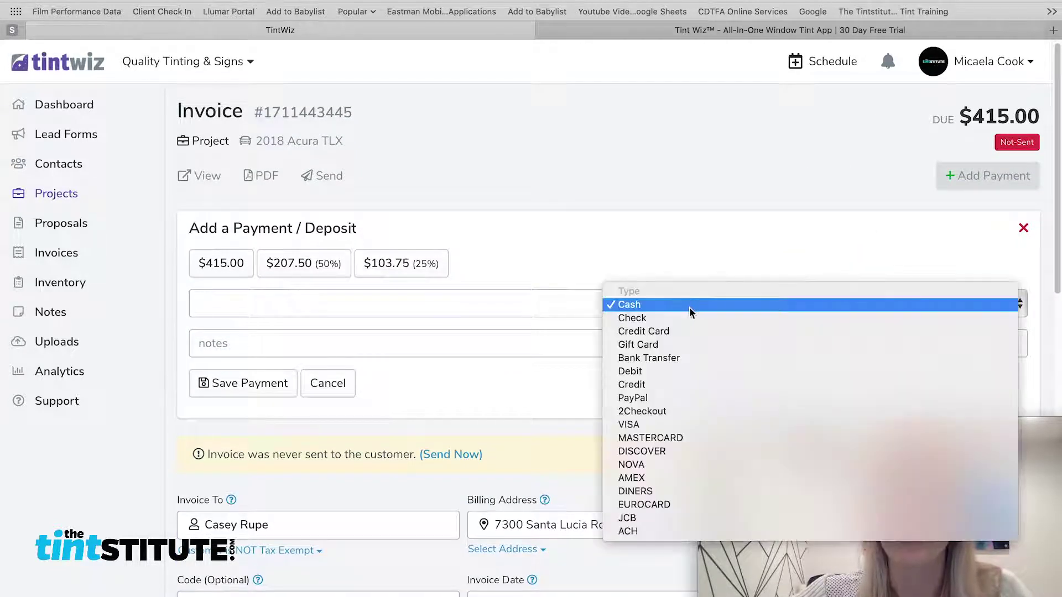
pyautogui.click(687, 306)
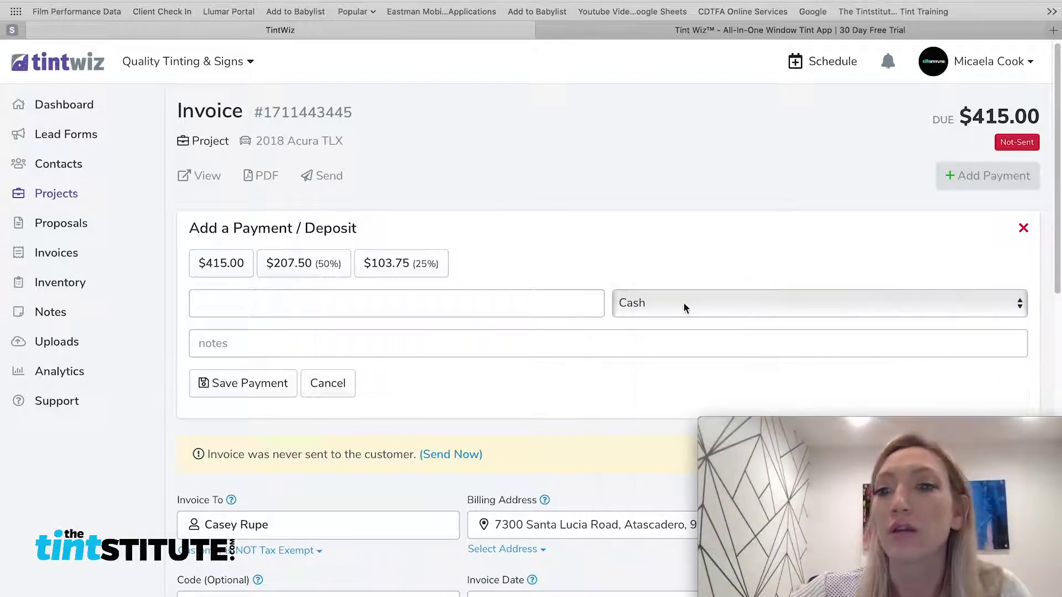
pyautogui.click(683, 302)
pyautogui.click(674, 261)
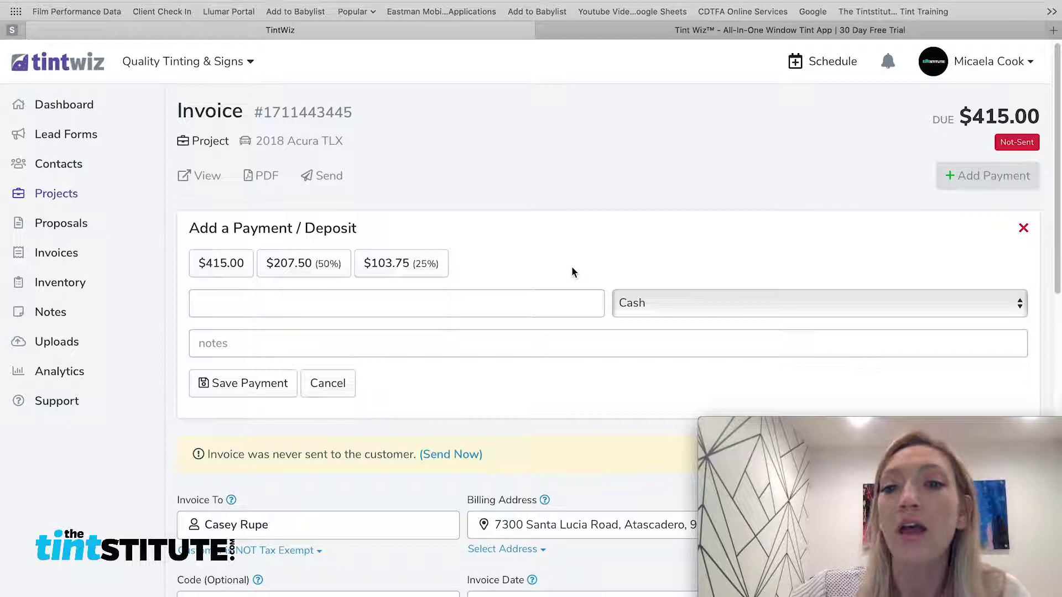
pyautogui.click(746, 302)
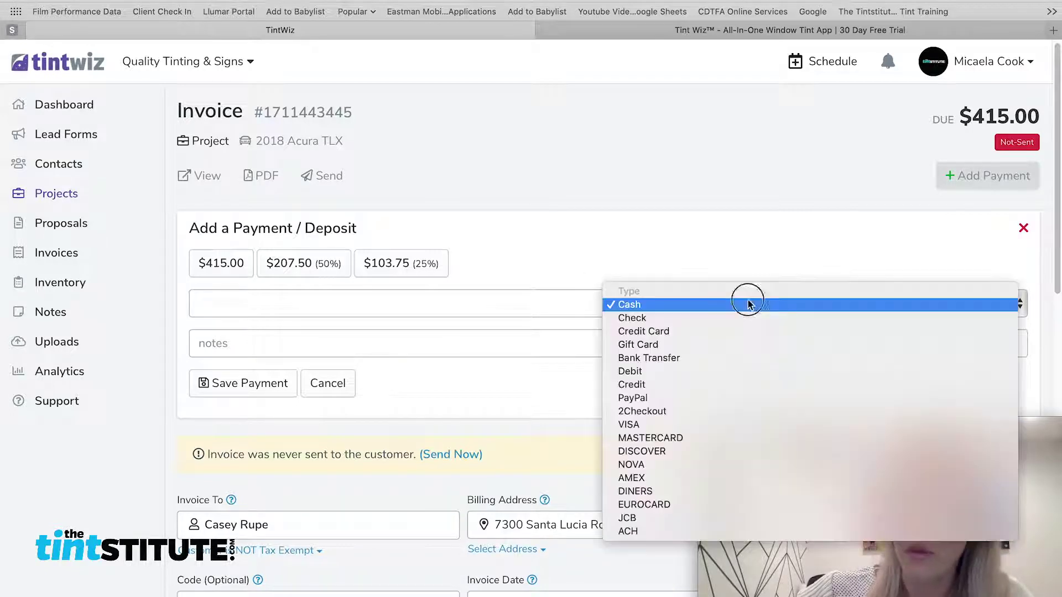
pyautogui.click(865, 237)
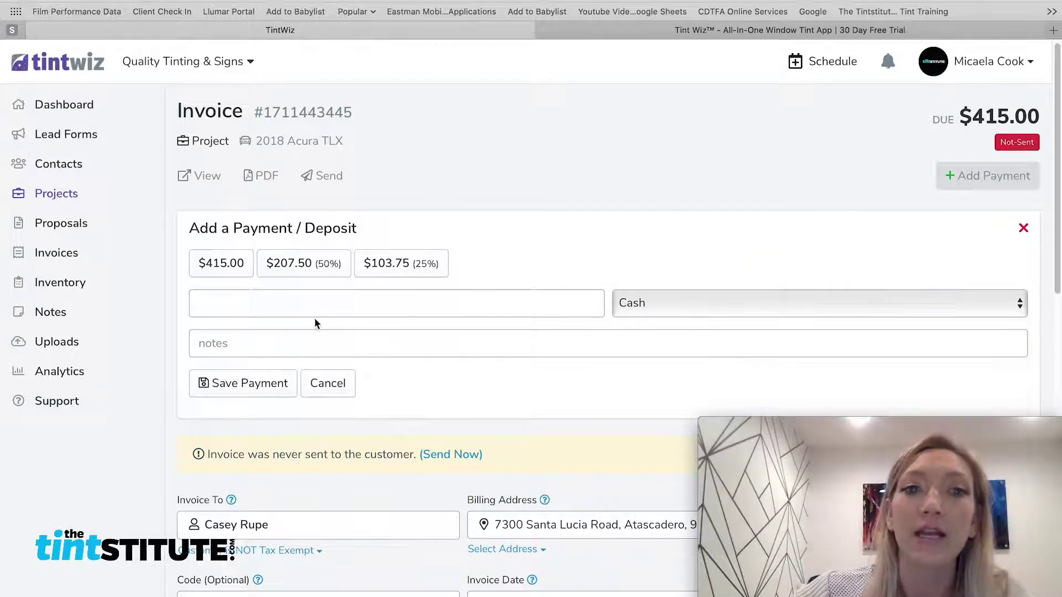
pyautogui.scroll(-1, 293, 311)
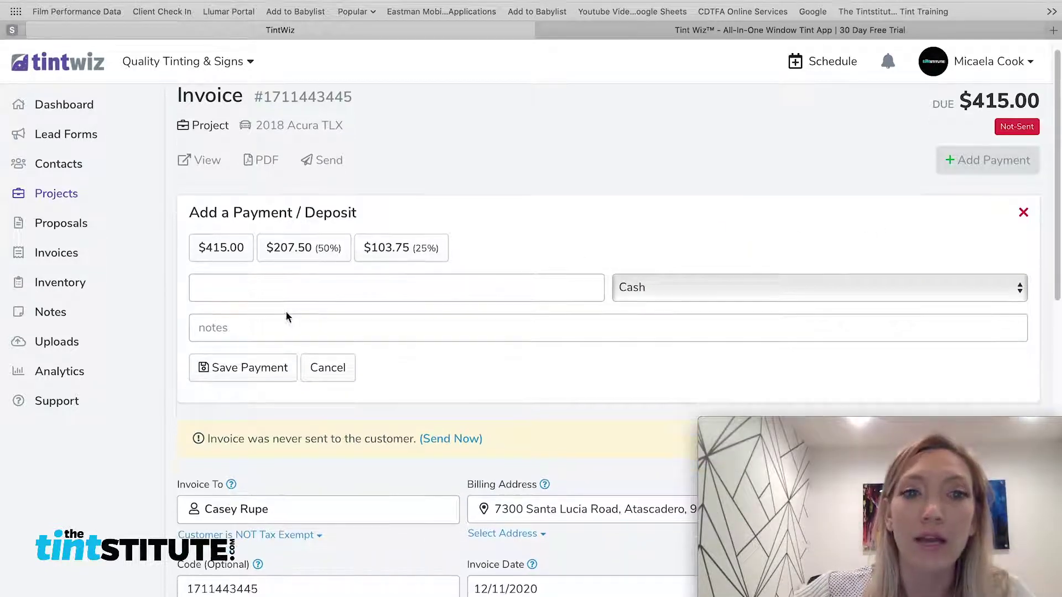
pyautogui.click(210, 249)
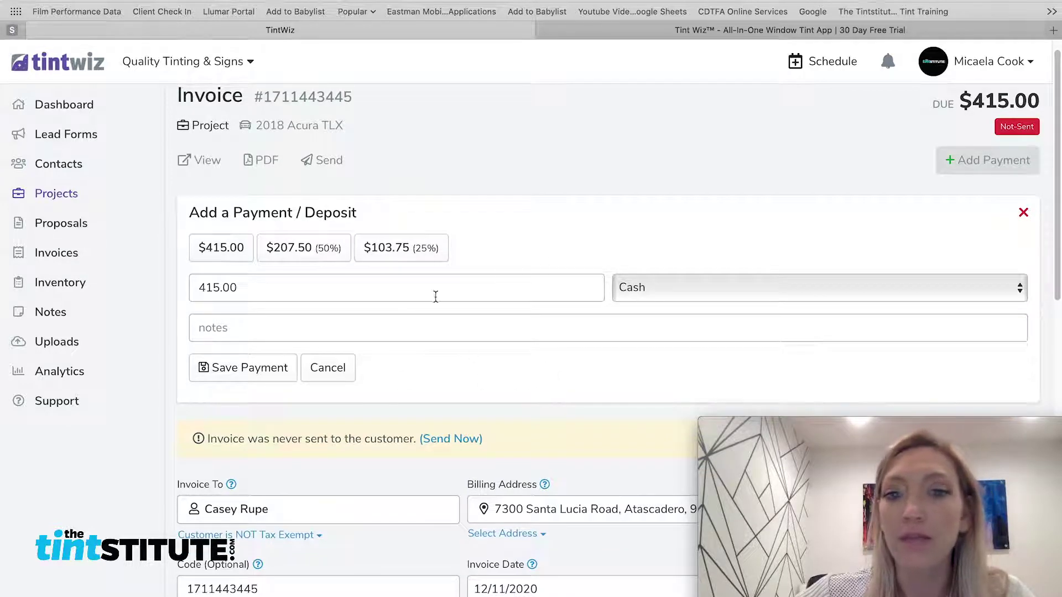
pyautogui.scroll(-3, 699, 268)
pyautogui.click(246, 310)
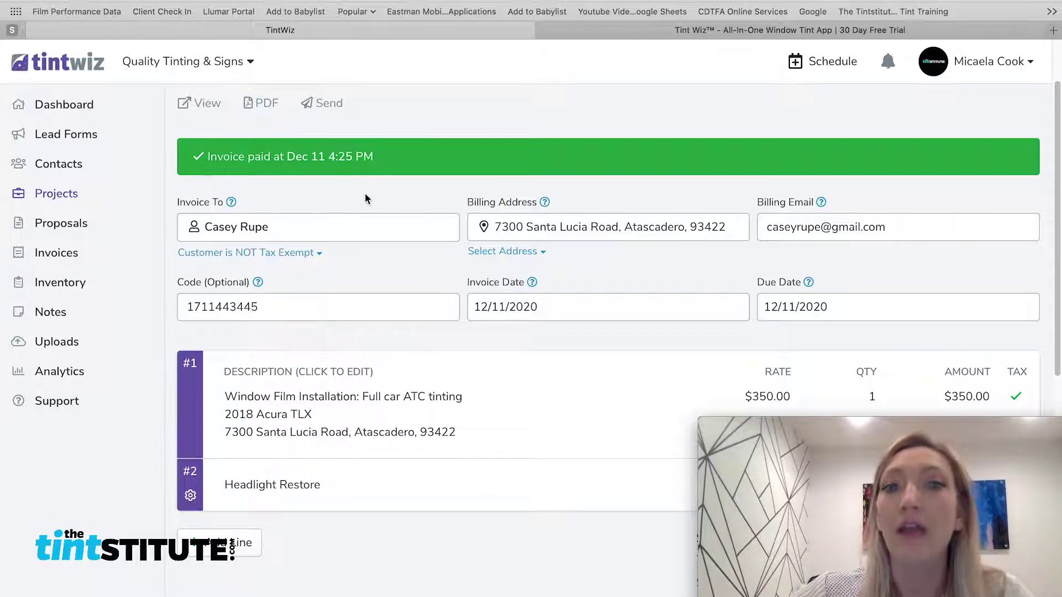
# E-mail the paid invoice to the customer from the Send Via Email panel
pyautogui.click(332, 103)
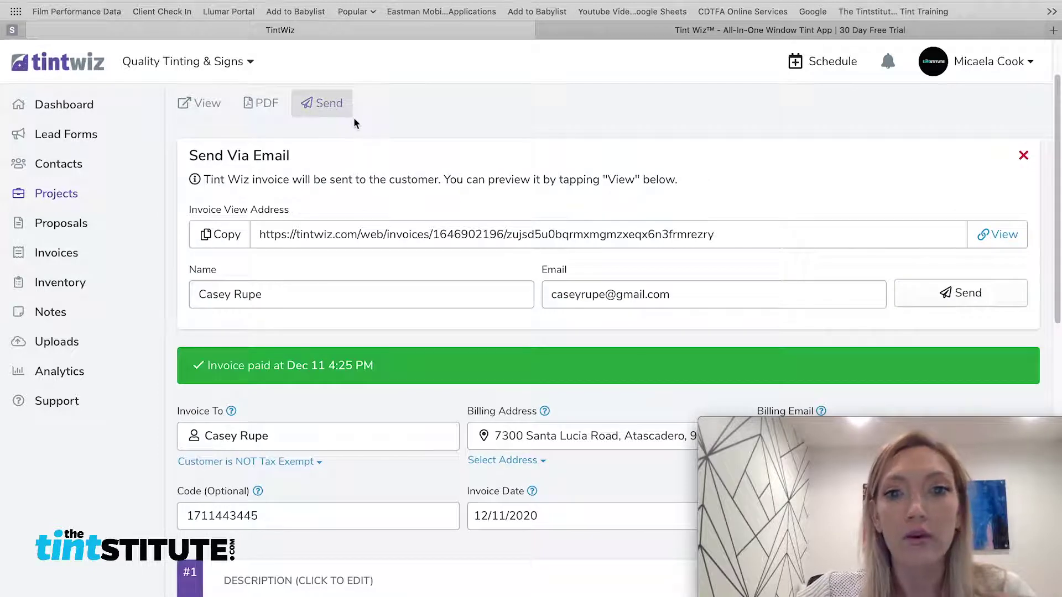
pyautogui.click(973, 294)
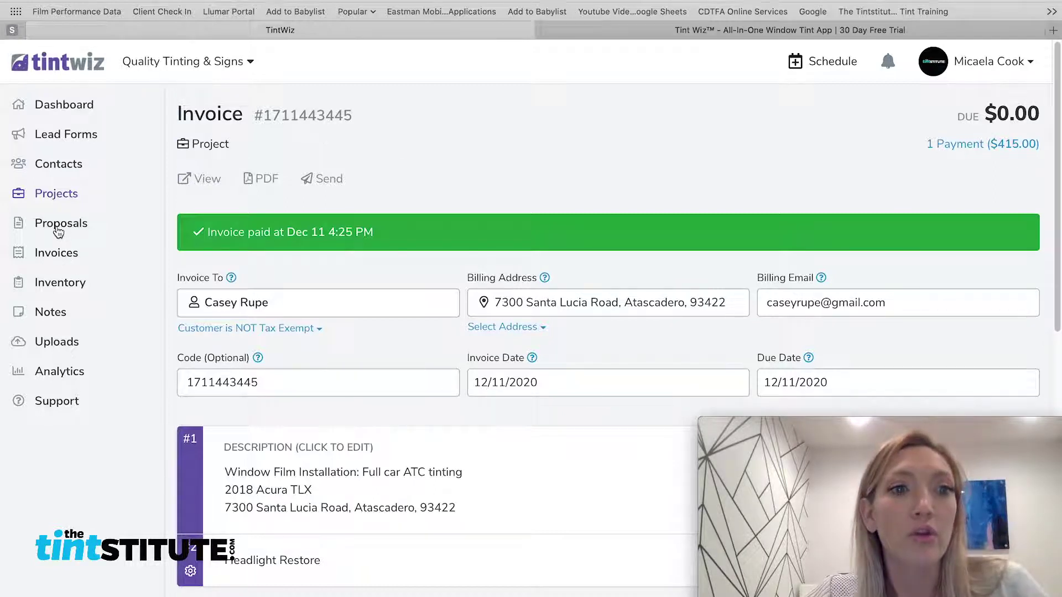
# Go to the Proposals list and scroll down toward the approved Prius proposal
pyautogui.click(59, 225)
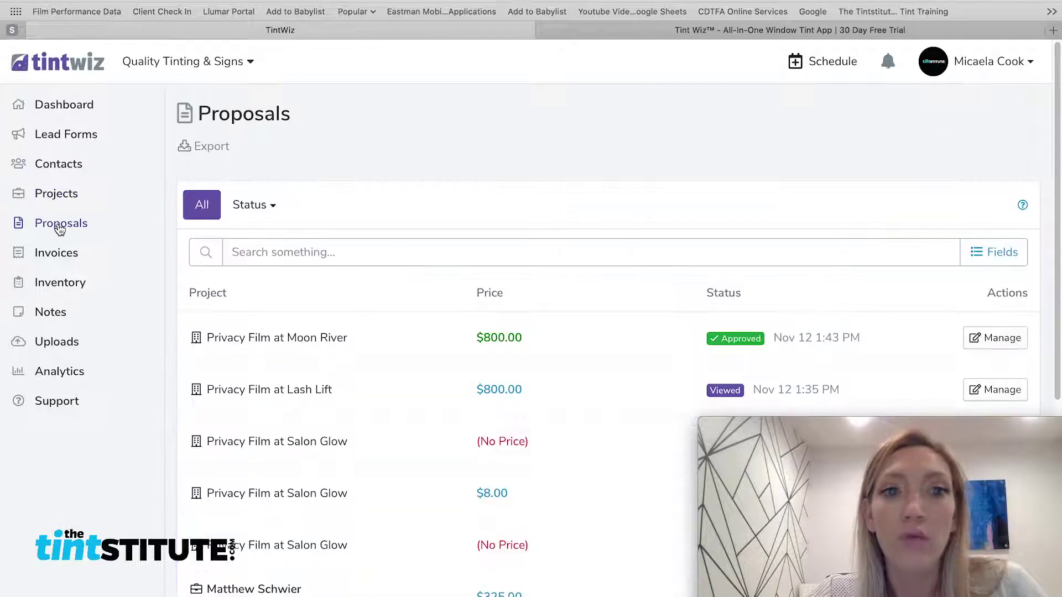
pyautogui.scroll(-1, 349, 236)
pyautogui.scroll(-1, 373, 250)
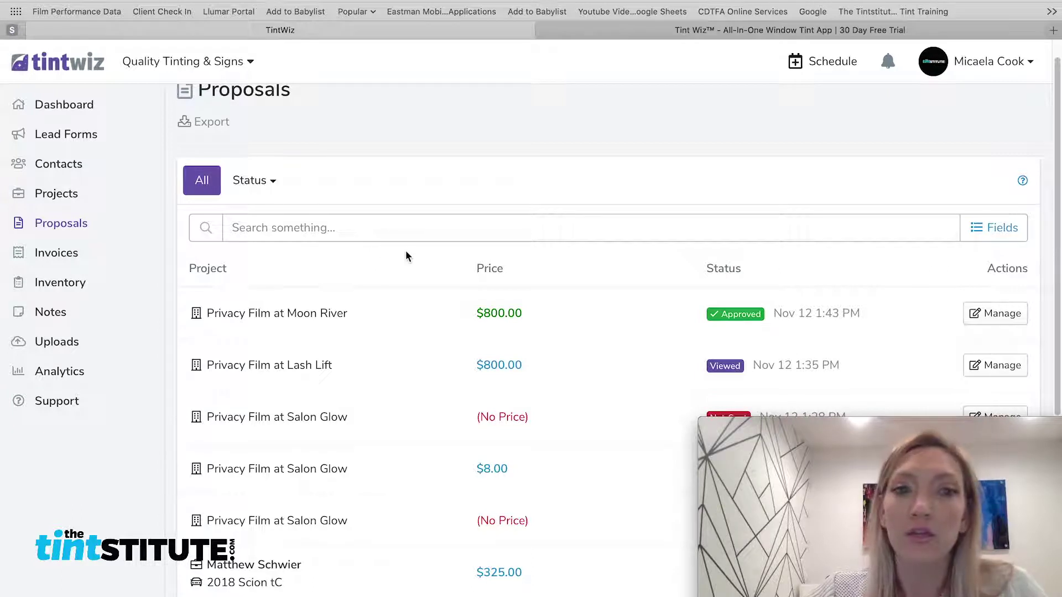
pyautogui.scroll(-1, 404, 257)
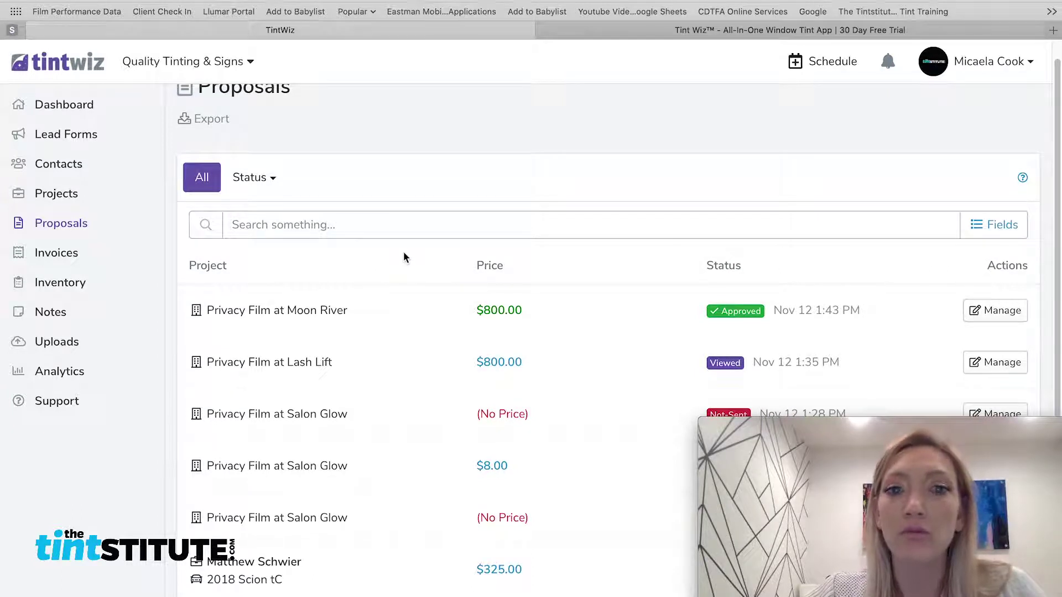
pyautogui.scroll(-3, 727, 324)
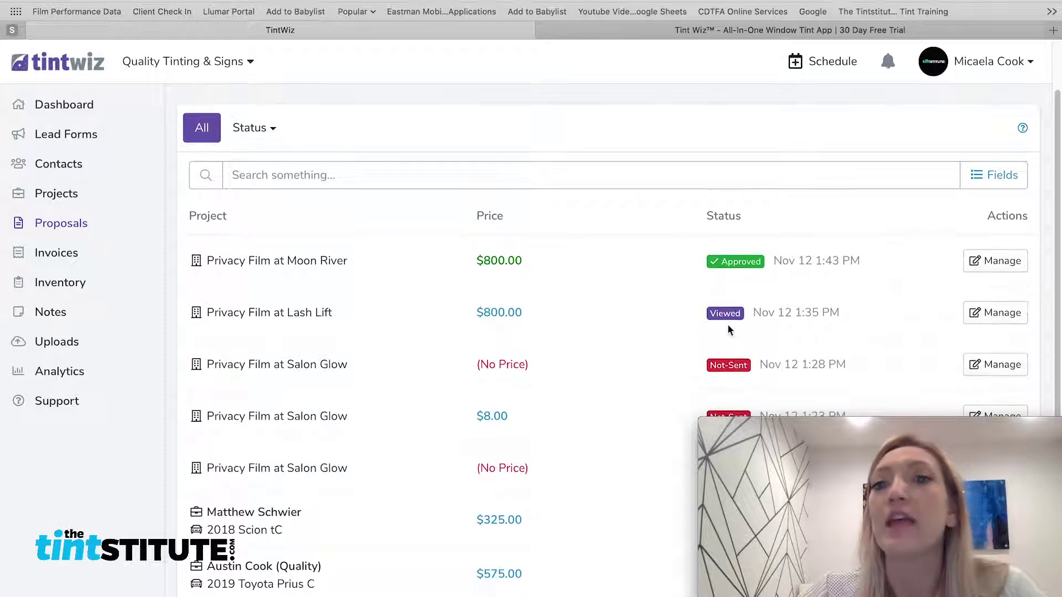
pyautogui.scroll(-2, 723, 326)
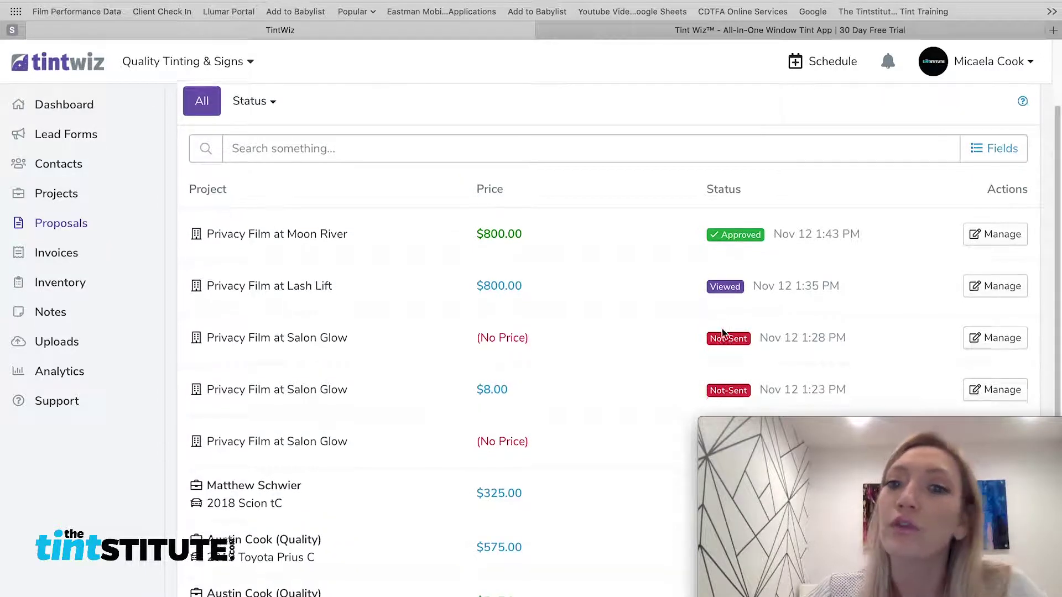
pyautogui.scroll(-3, 712, 329)
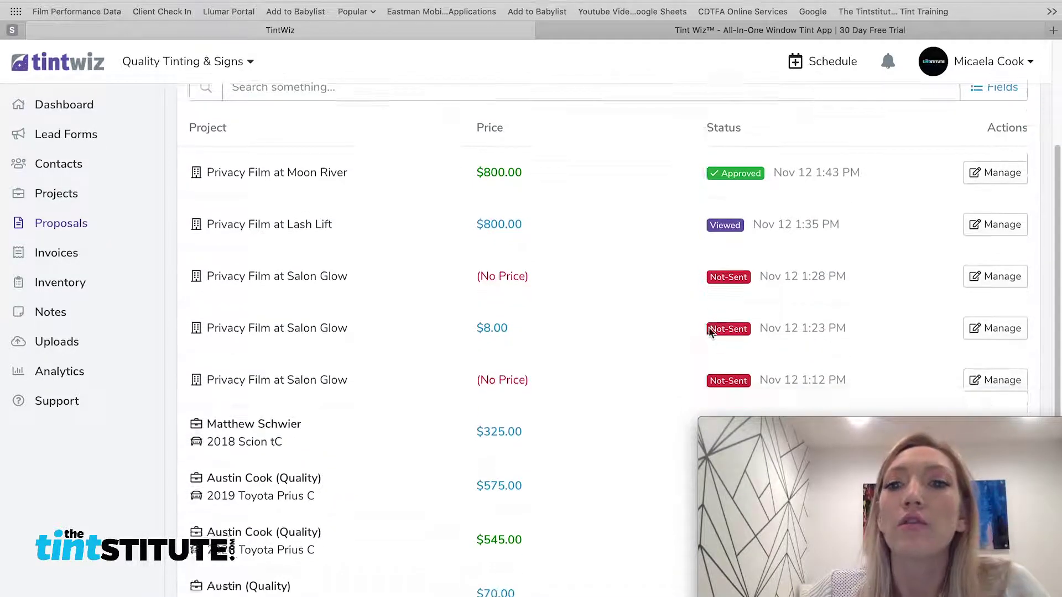
pyautogui.scroll(-4, 705, 326)
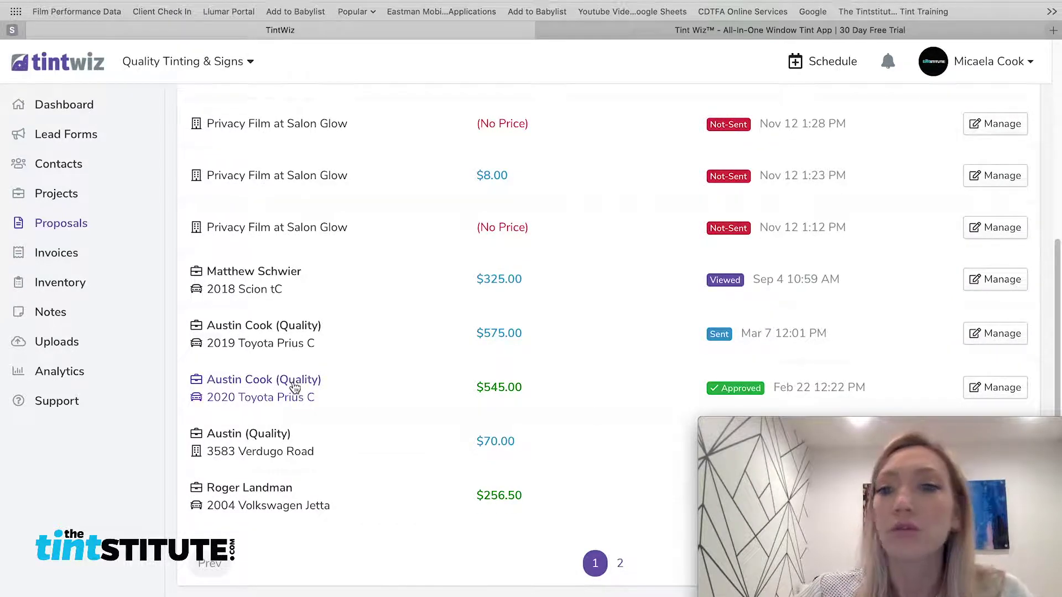
# Open the approved 2020 Toyota Prius C project and use Create Invoice in its Invoice section
pyautogui.click(293, 383)
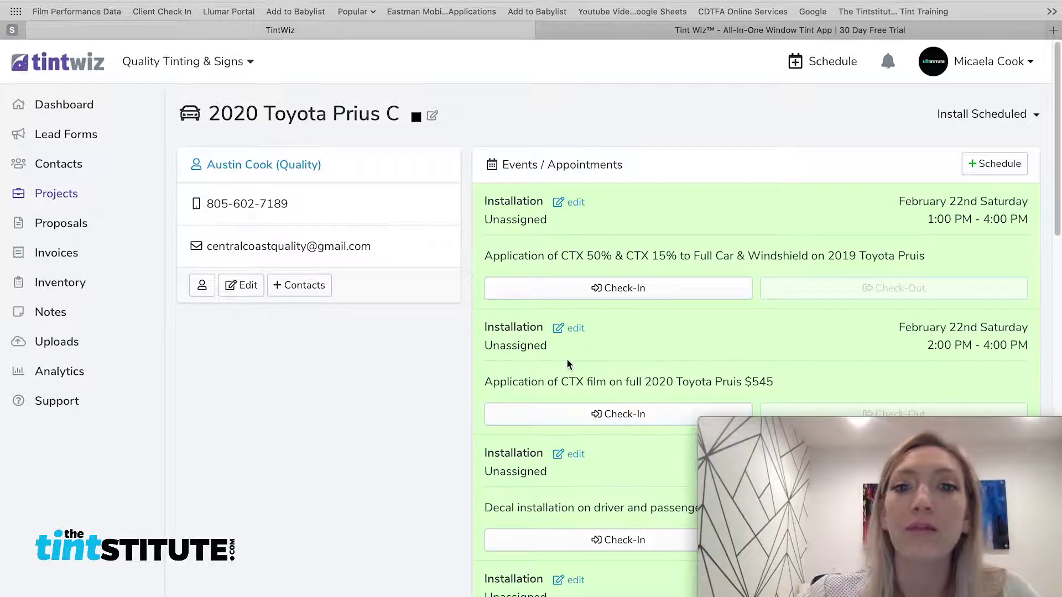
pyautogui.scroll(-4, 581, 362)
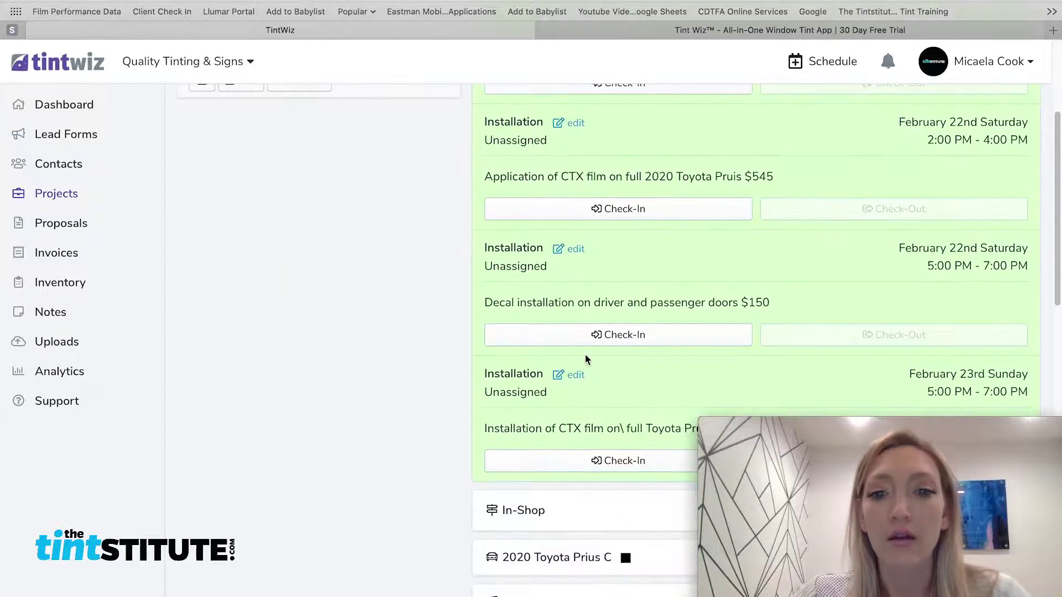
pyautogui.scroll(-5, 586, 354)
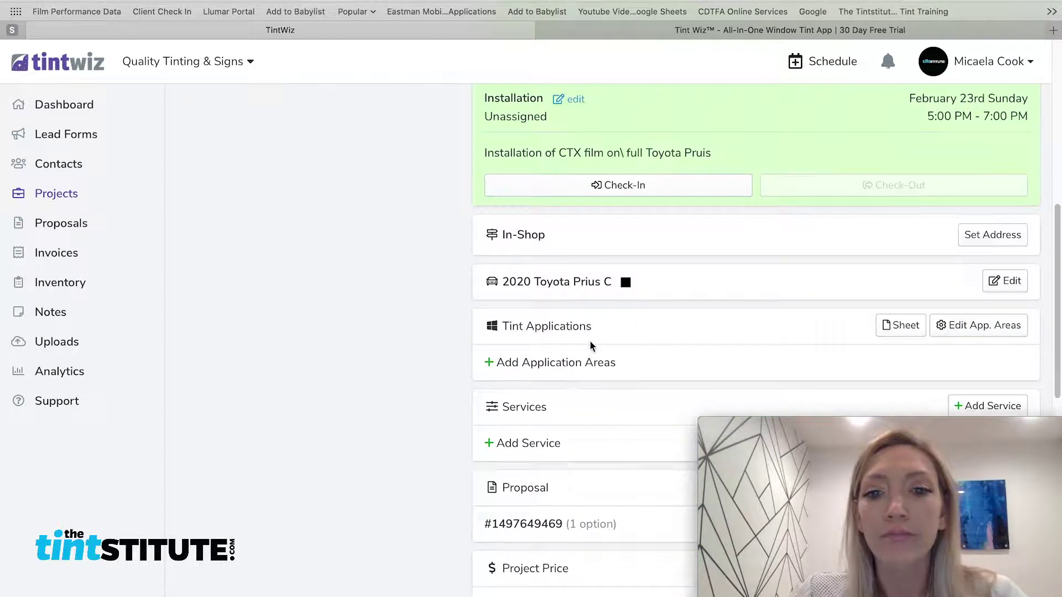
pyautogui.scroll(-6, 590, 346)
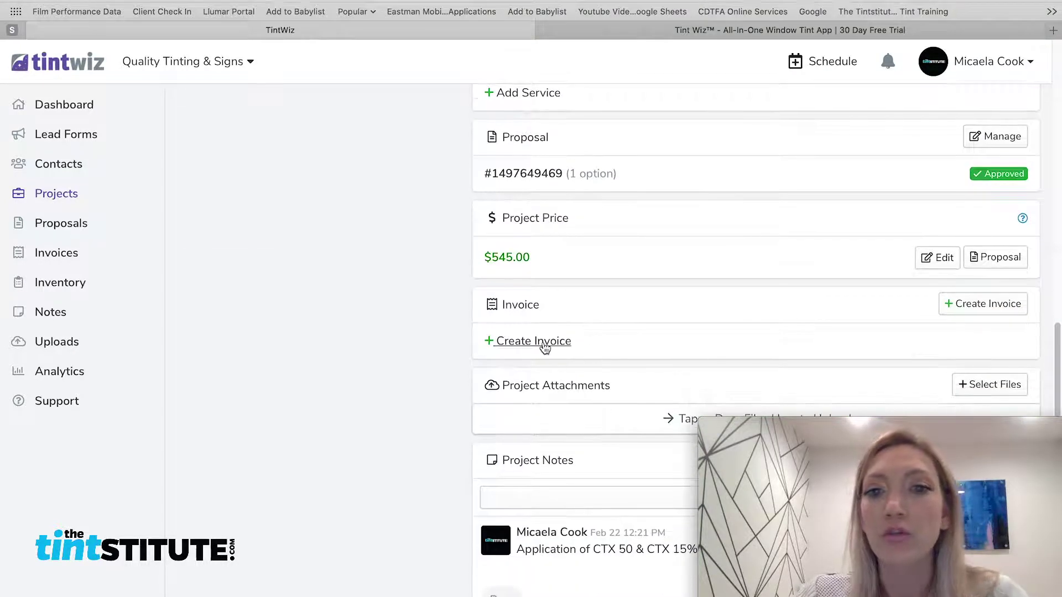
pyautogui.click(545, 344)
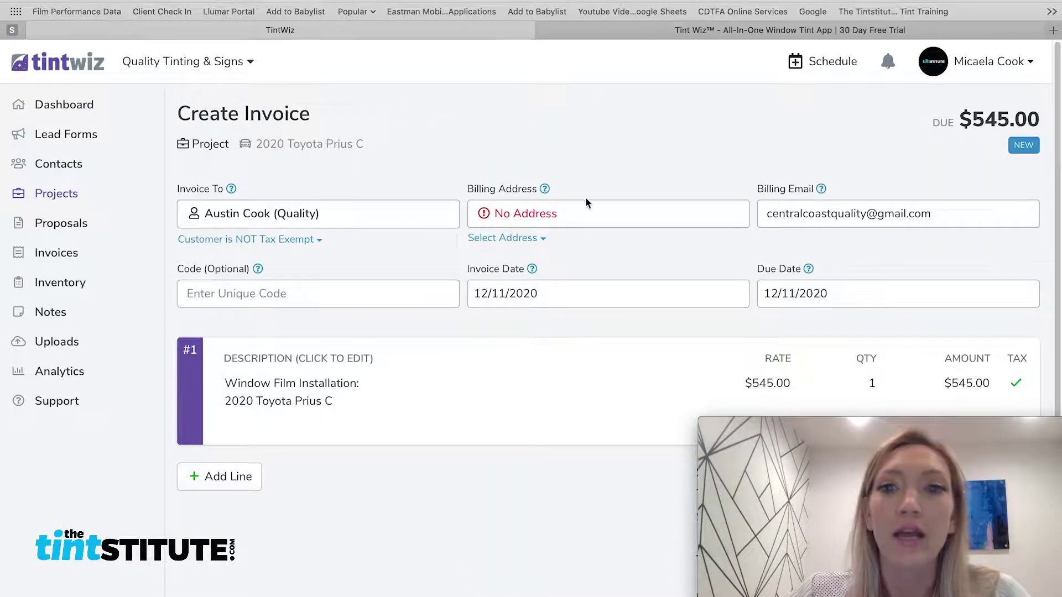
# Save the $545.00 Window Film Installation invoice for the 2020 Toyota Prius C
pyautogui.scroll(-2, 601, 227)
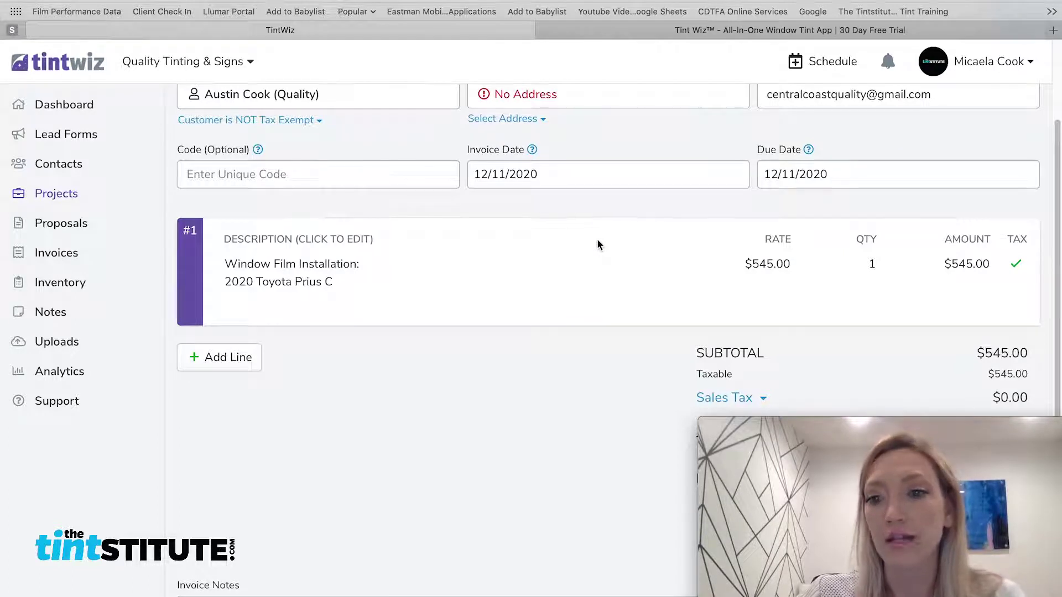
pyautogui.scroll(-1, 453, 250)
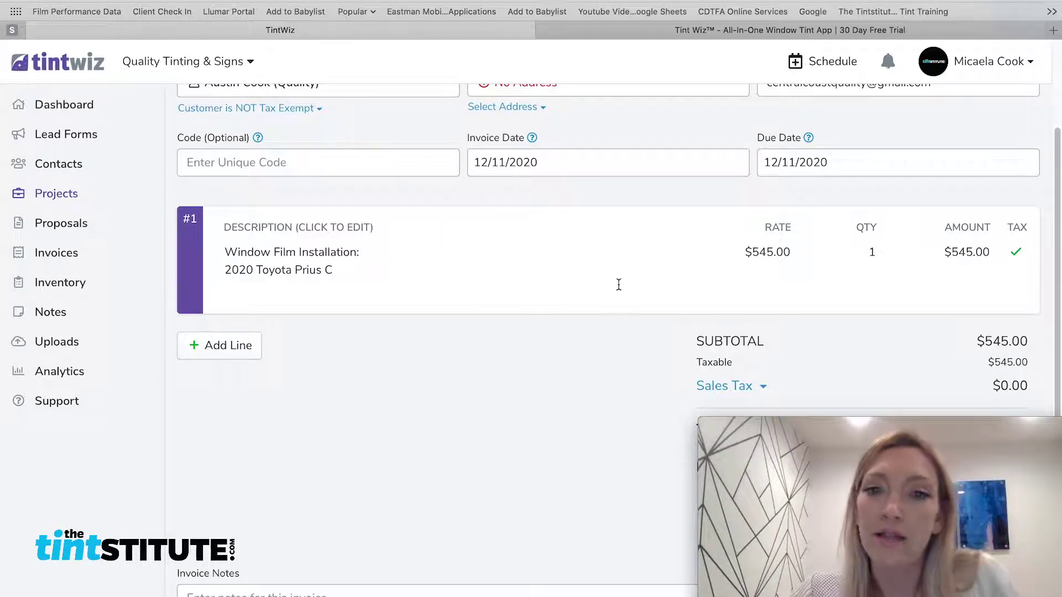
pyautogui.scroll(-1, 553, 328)
pyautogui.scroll(-5, 553, 328)
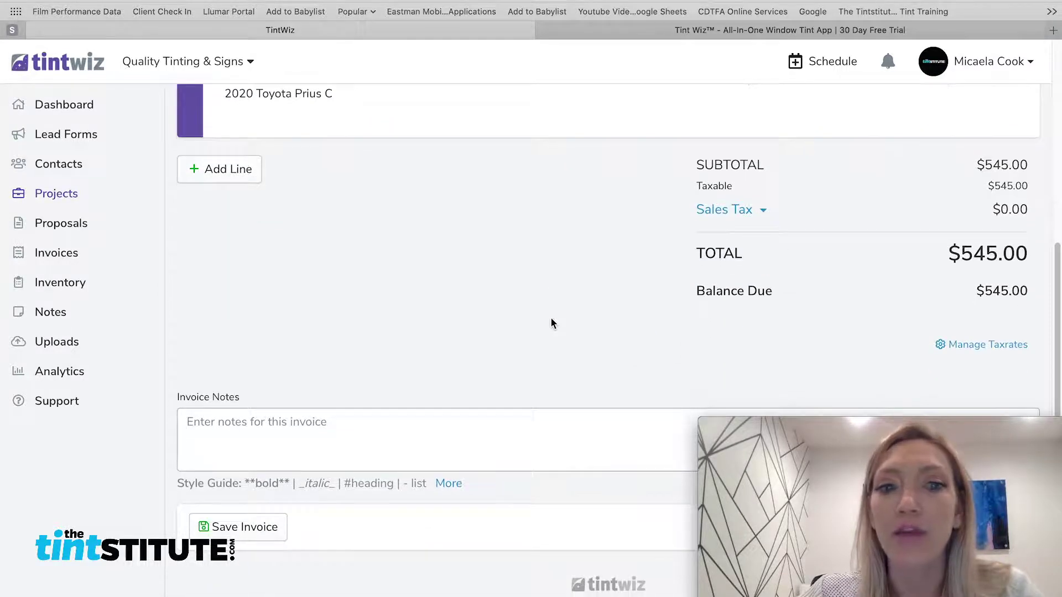
pyautogui.click(255, 528)
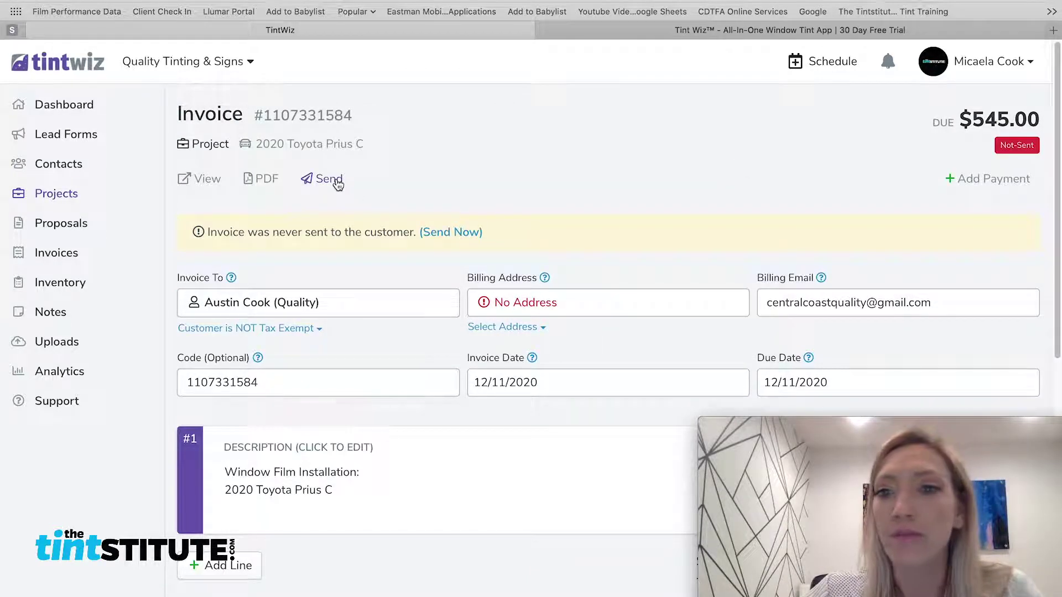
# Bring up the Send Via Email form with the Prius C invoice's view link and customer details
pyautogui.click(338, 184)
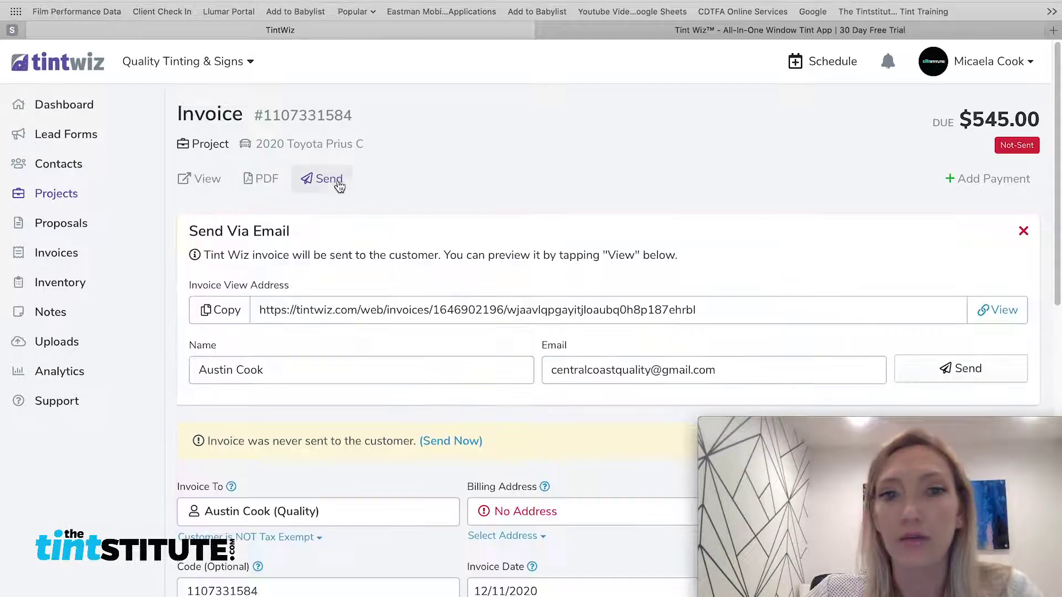
pyautogui.scroll(-10, 532, 330)
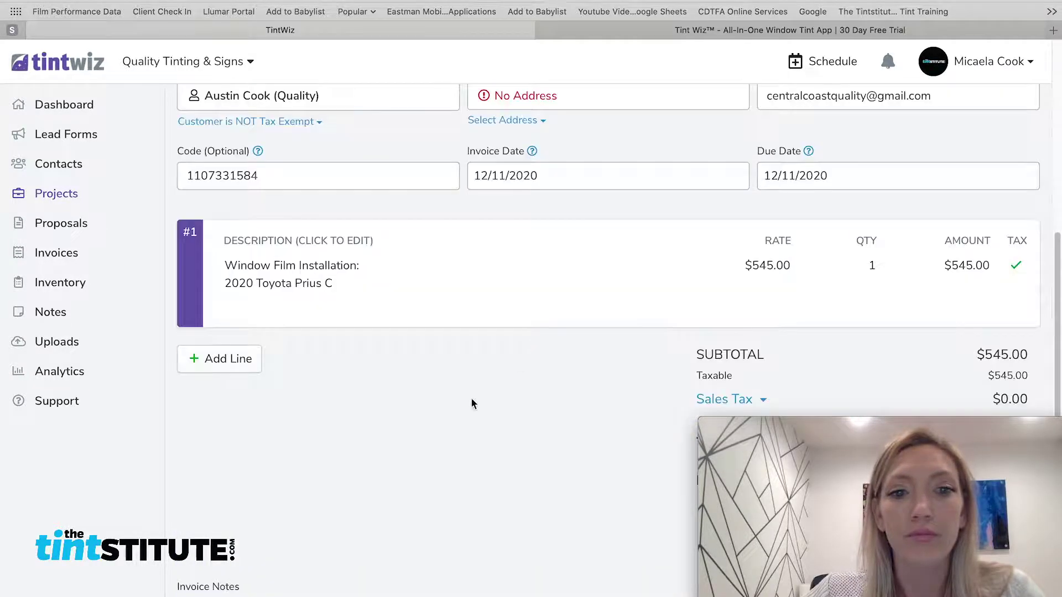
pyautogui.scroll(10, 545, 356)
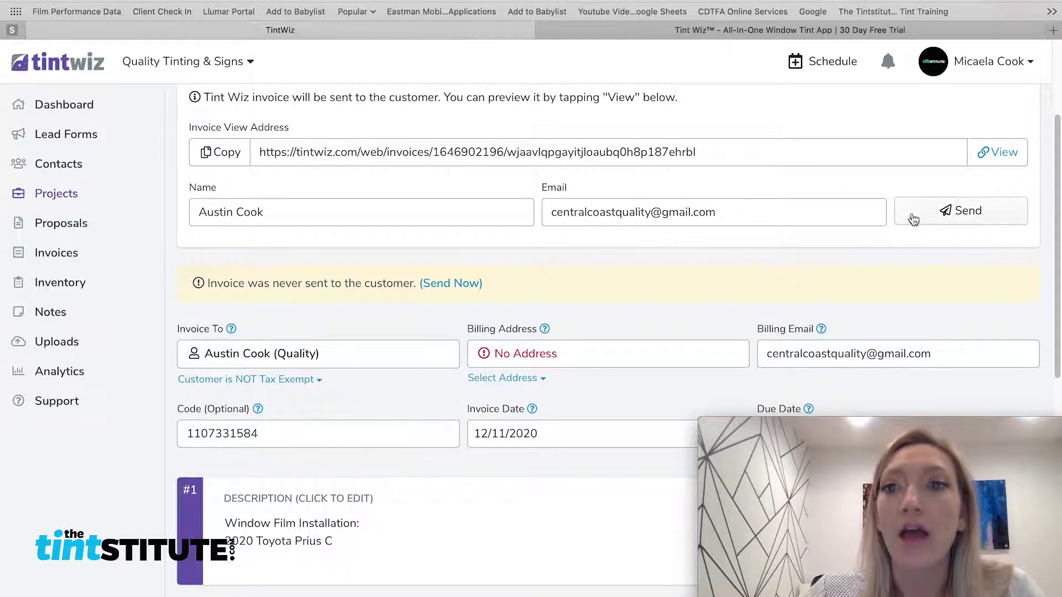
# Preview the Prius C invoice's $545.00 customer view in a new tab, then return to TintWiz
pyautogui.click(996, 158)
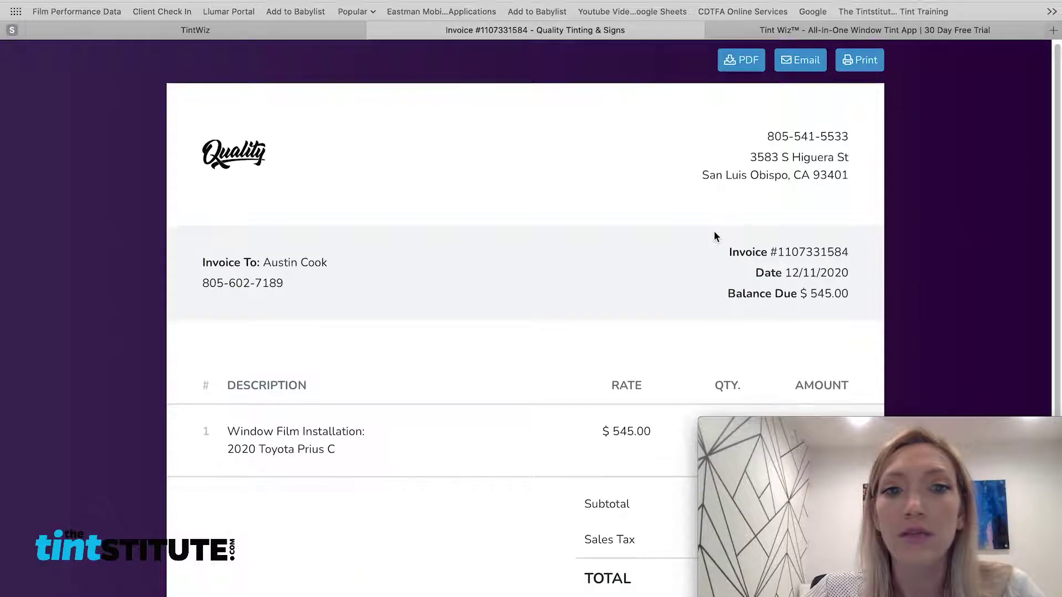
pyautogui.scroll(-2, 714, 231)
pyautogui.scroll(-5, 716, 234)
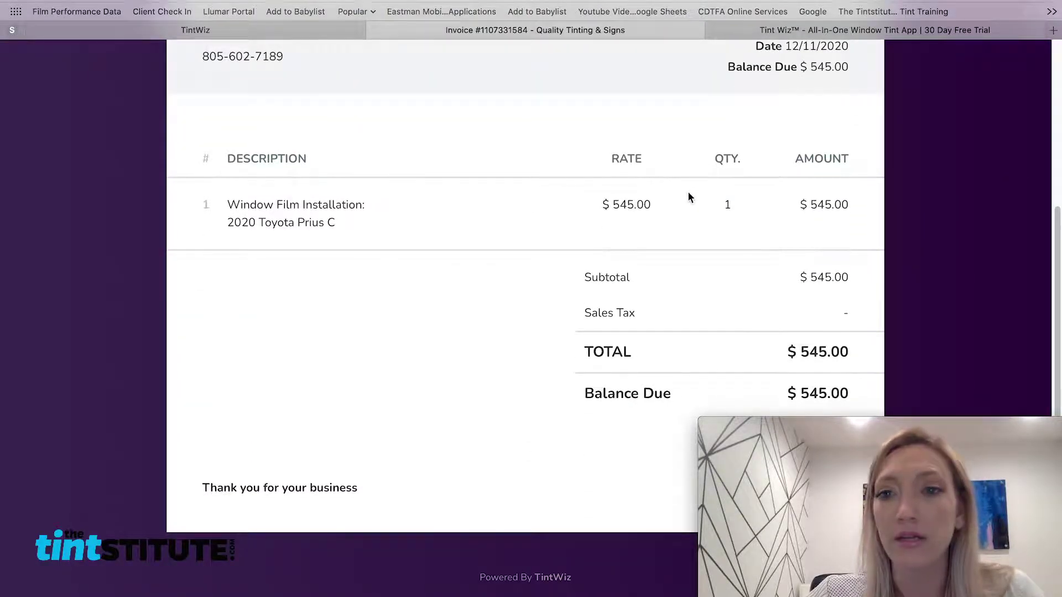
pyautogui.scroll(6, 688, 196)
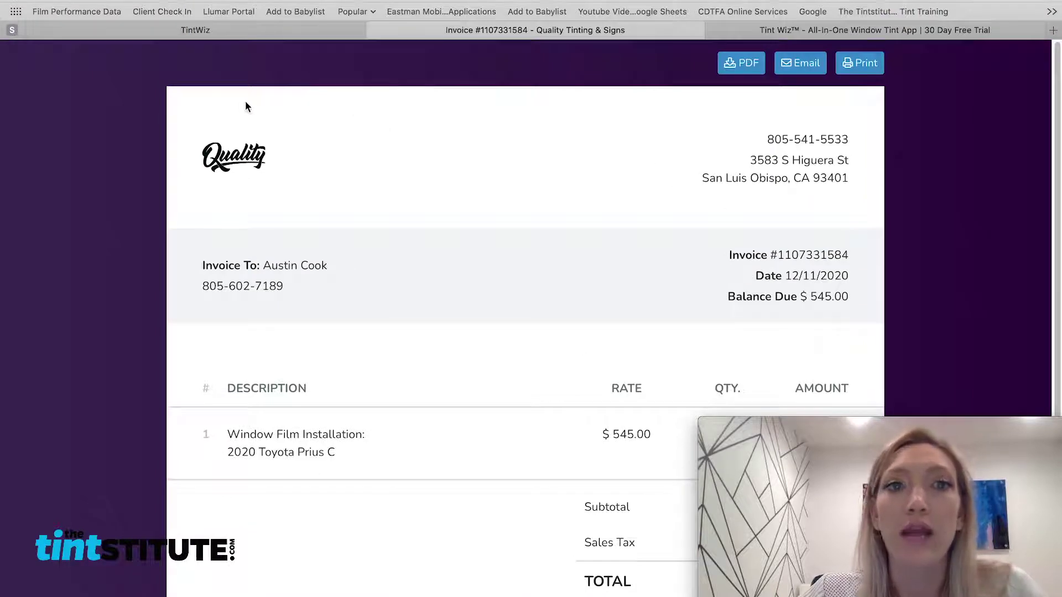
pyautogui.click(314, 33)
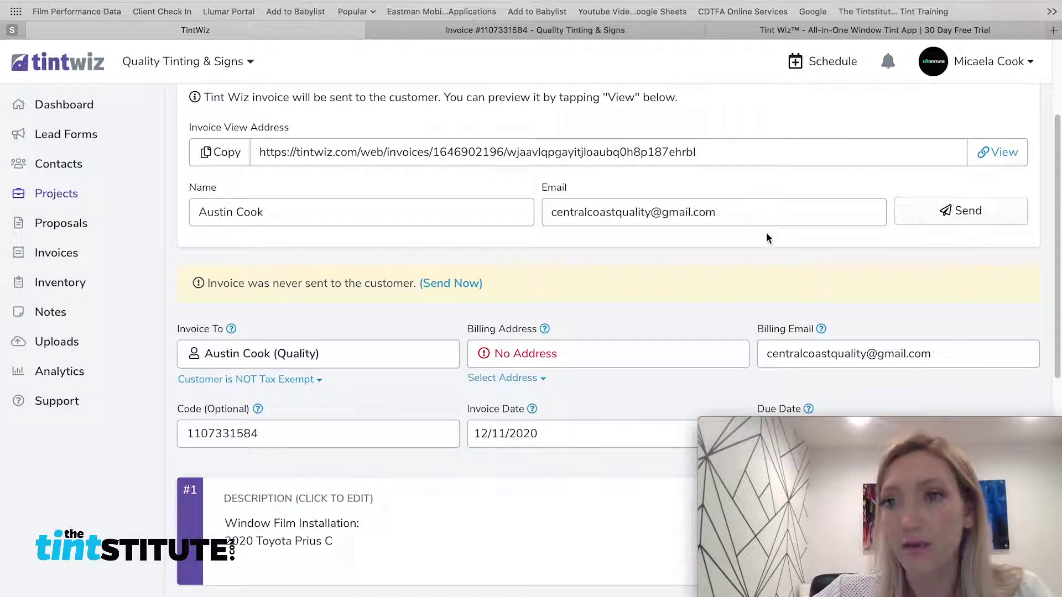
# Email the $545 Prius C invoice to the customer, check its preview, and return to TintWiz
pyautogui.click(965, 211)
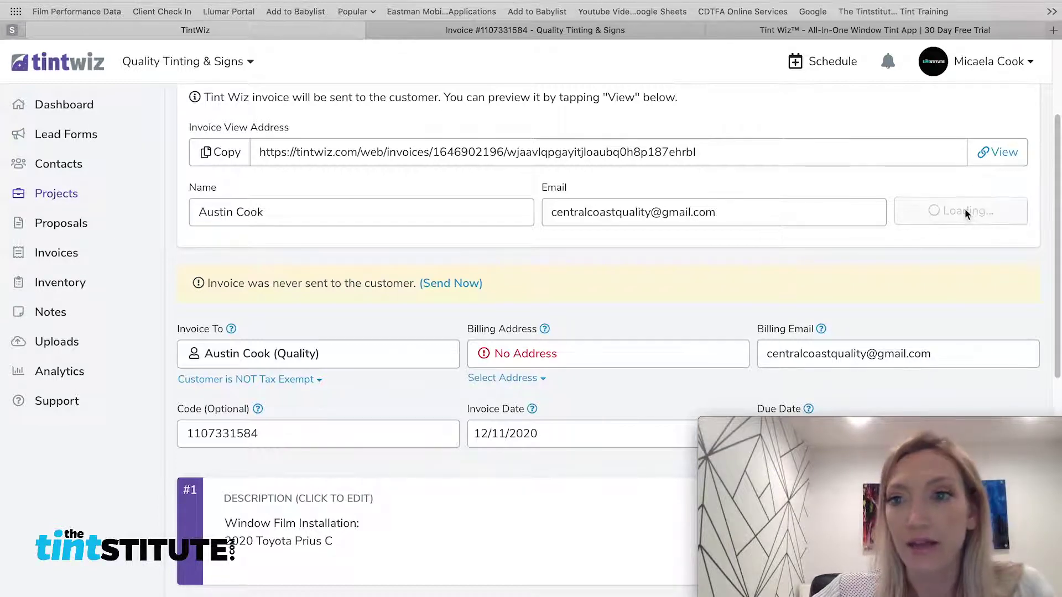
pyautogui.click(539, 30)
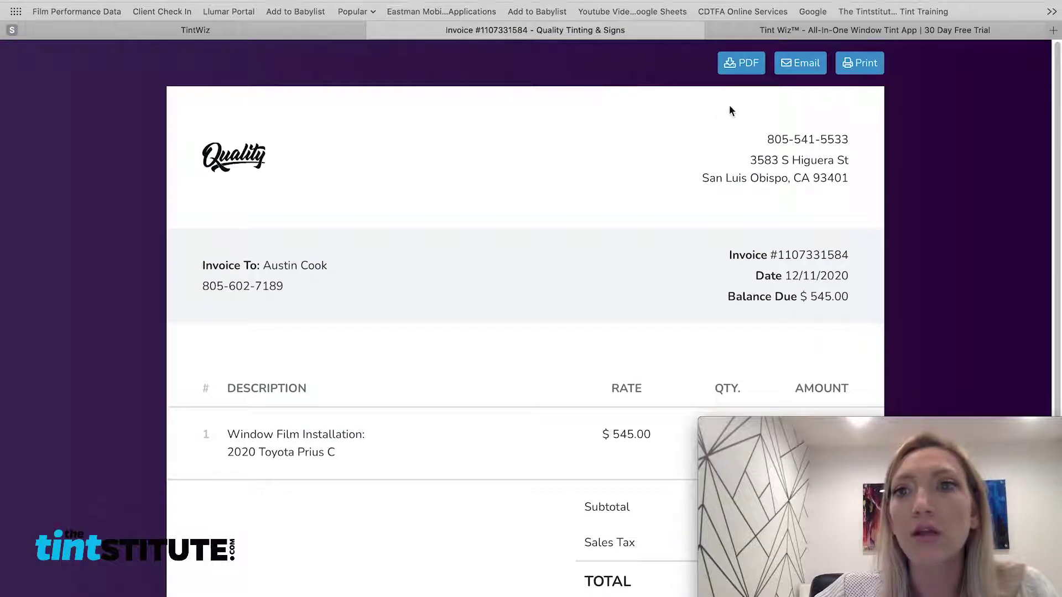
pyautogui.scroll(-5, 697, 166)
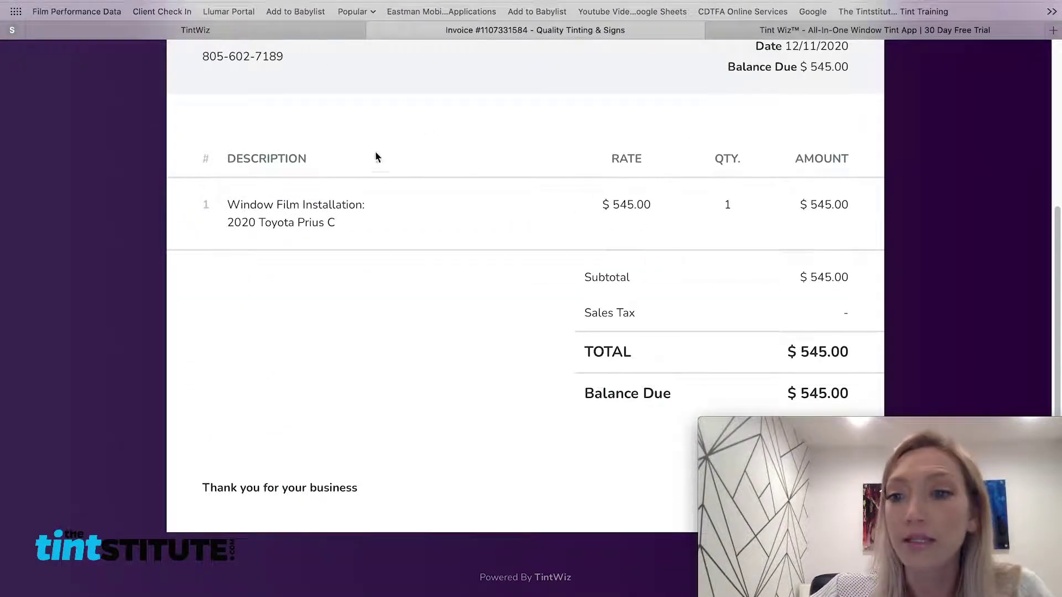
pyautogui.click(146, 31)
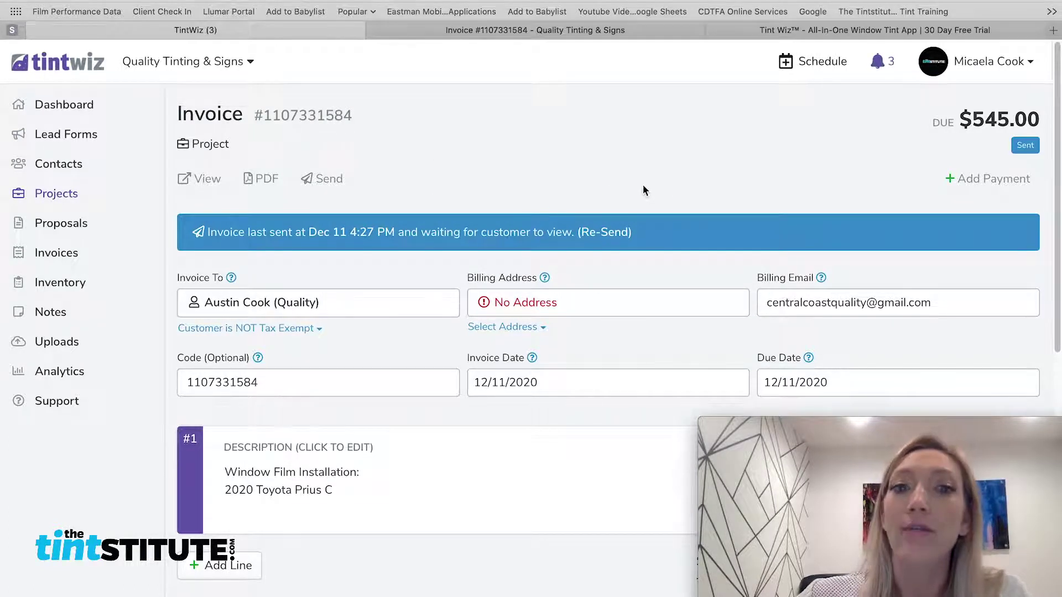
# Browse the Invoices list showing the $545.00 Prius C invoice Sent and $415.00 Acura TLX Paid
pyautogui.click(56, 256)
pyautogui.scroll(-2, 334, 282)
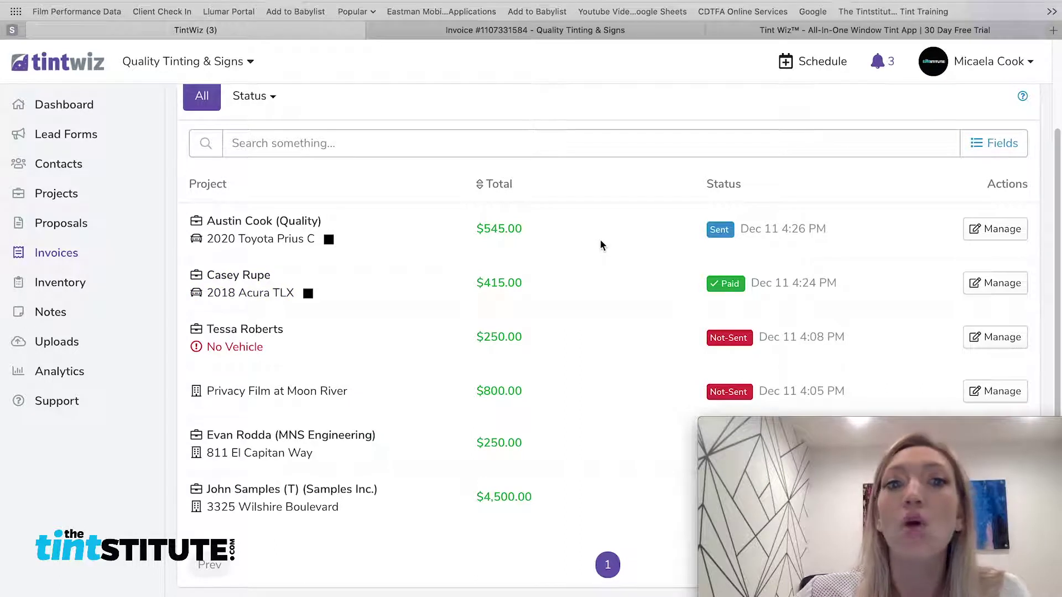
pyautogui.scroll(-1, 613, 262)
pyautogui.scroll(-1, 613, 265)
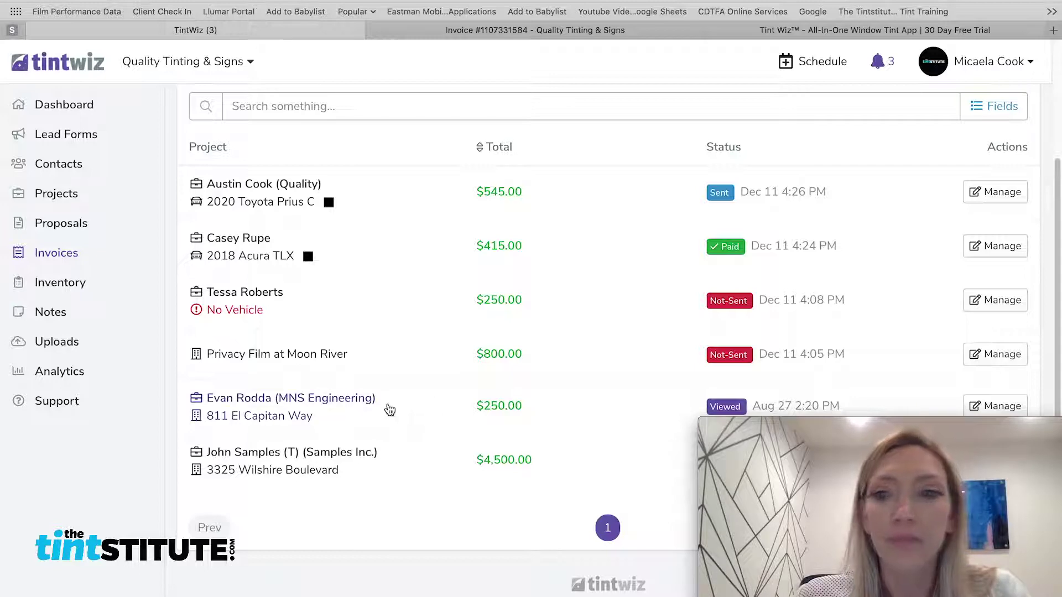
pyautogui.click(390, 409)
pyautogui.scroll(-10, 594, 348)
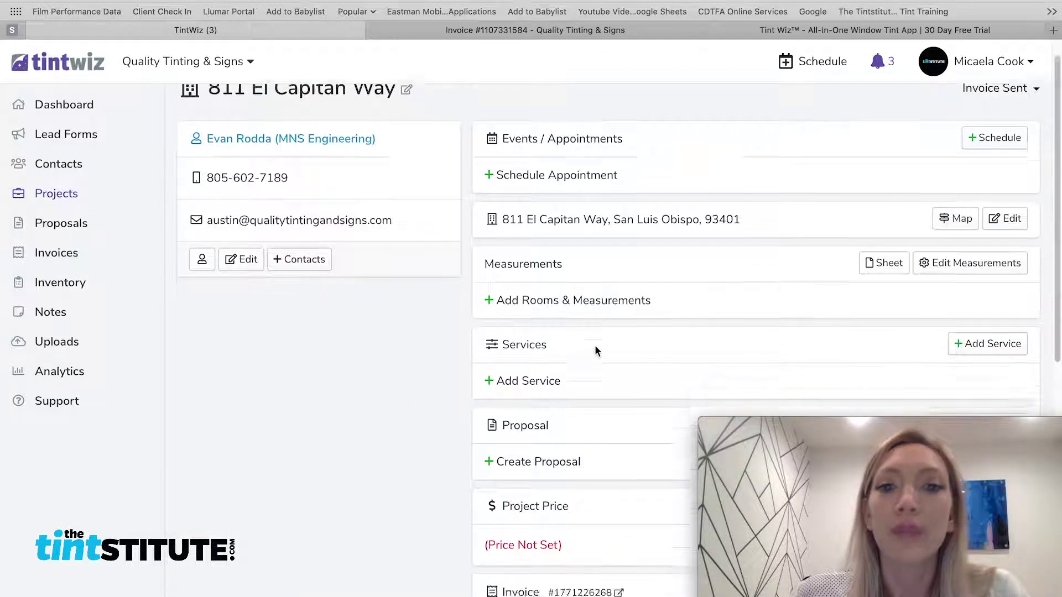
pyautogui.scroll(-2, 595, 356)
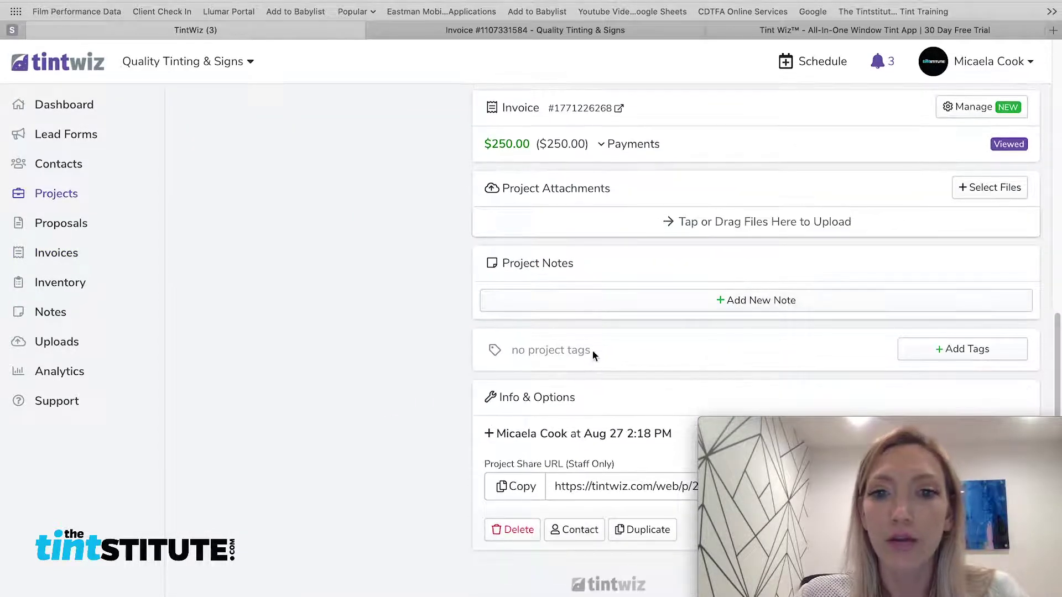
pyautogui.scroll(5, 592, 350)
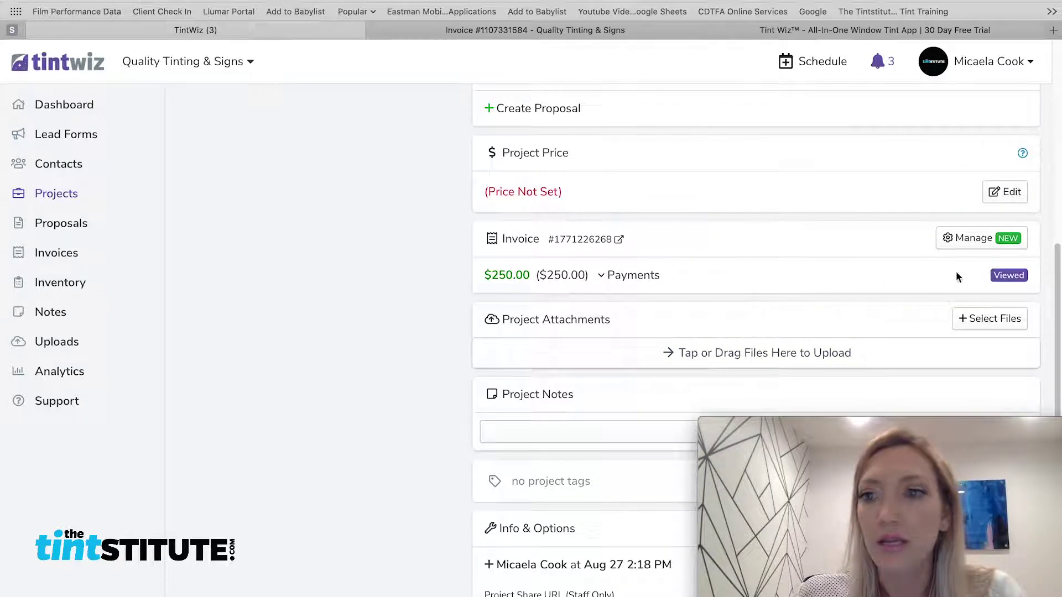
pyautogui.click(602, 276)
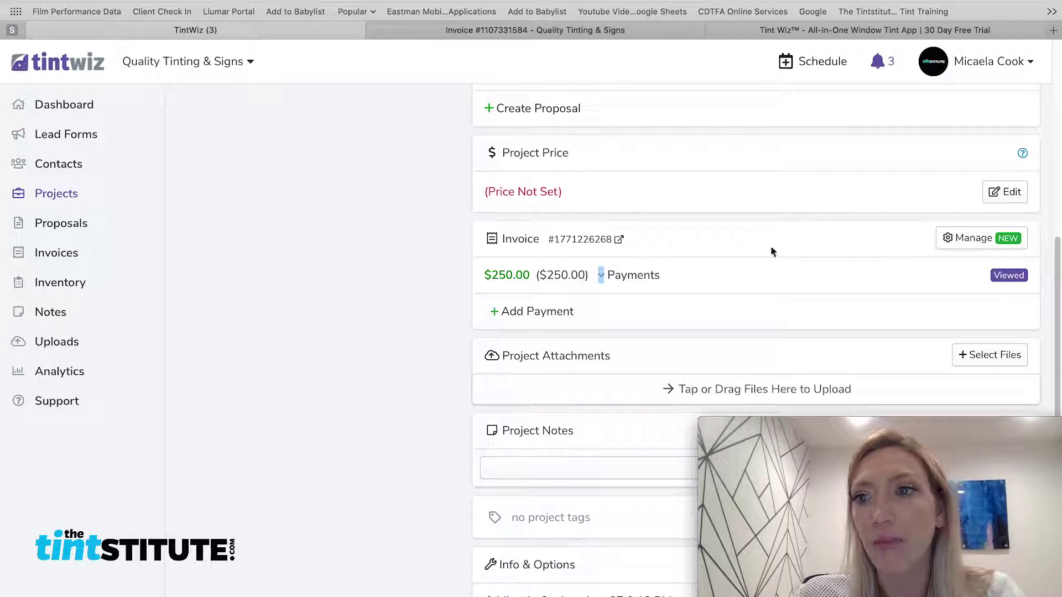
pyautogui.click(955, 247)
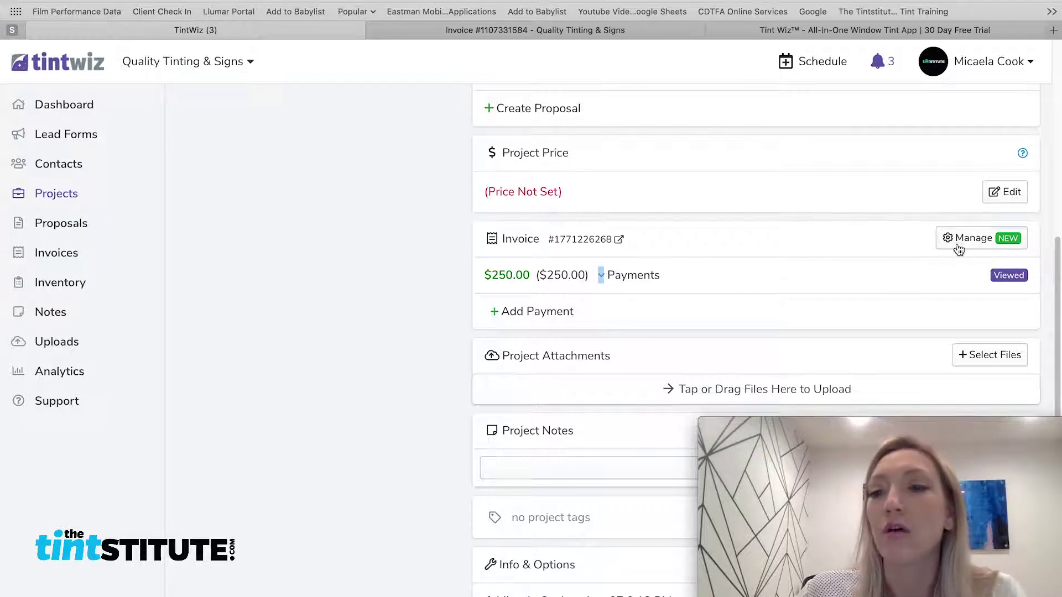
# Scroll the $250.00 invoice editor to confirm the customer viewed it Aug 27 at 2:24 PM
pyautogui.scroll(-1, 546, 321)
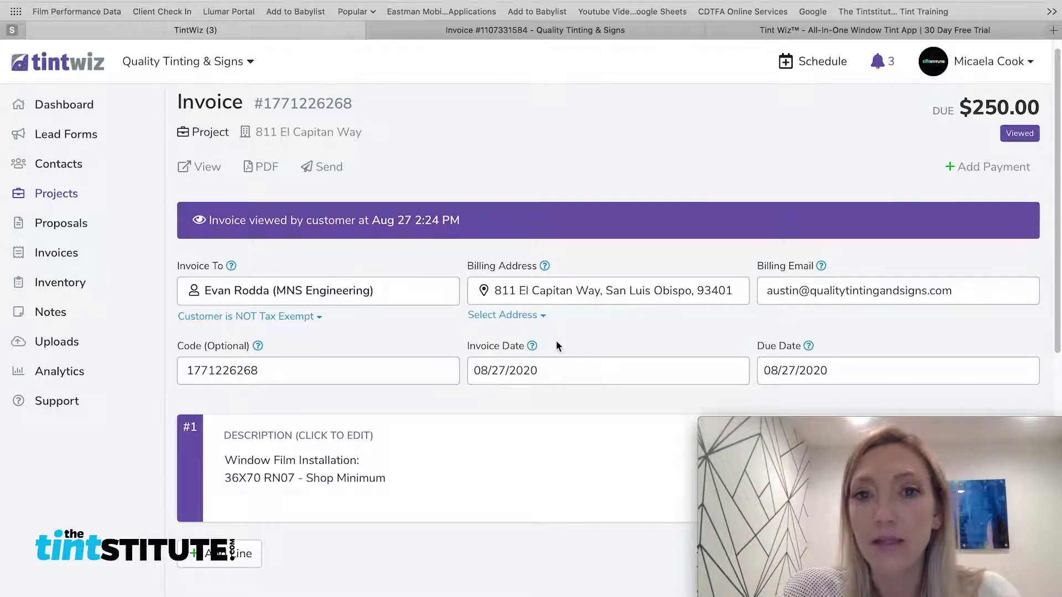
pyautogui.click(805, 31)
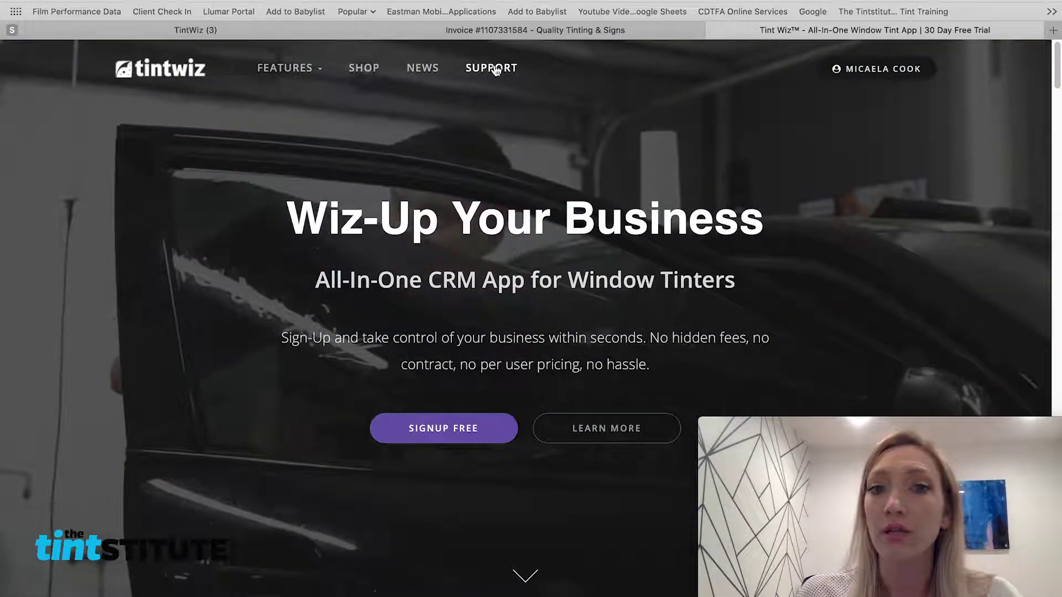
pyautogui.click(185, 33)
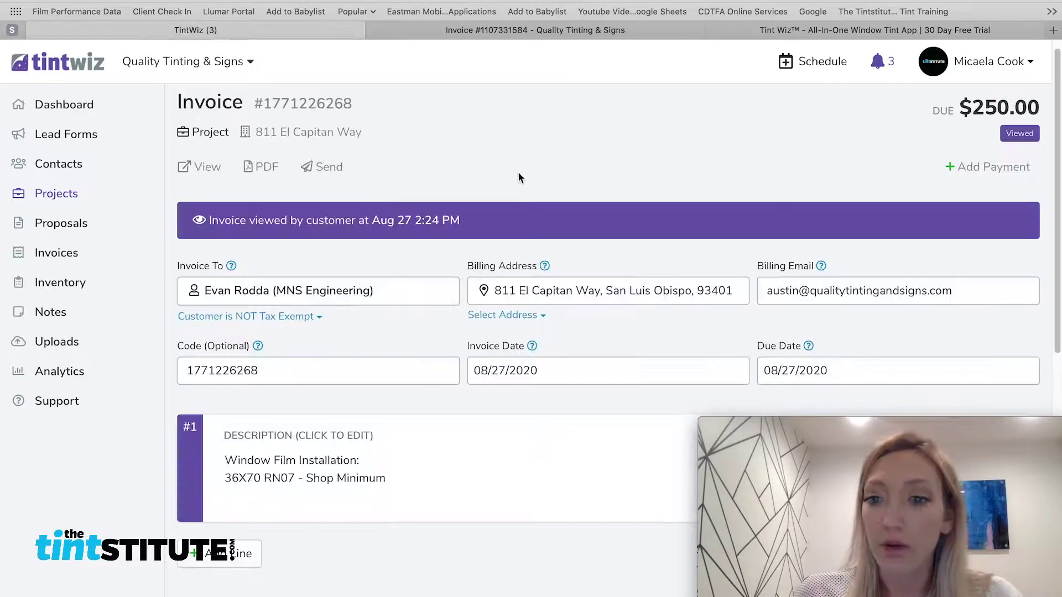